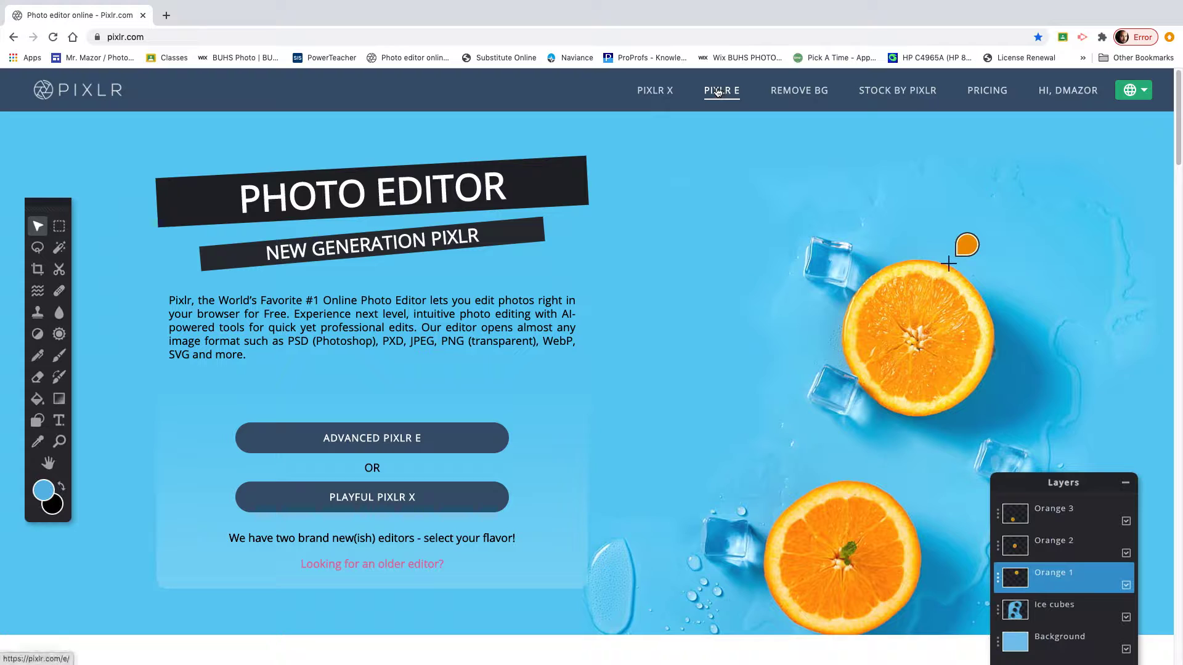
Open the fish photo _f2a6166.jpg from Pixlr E's recent images.
left_click(718, 92)
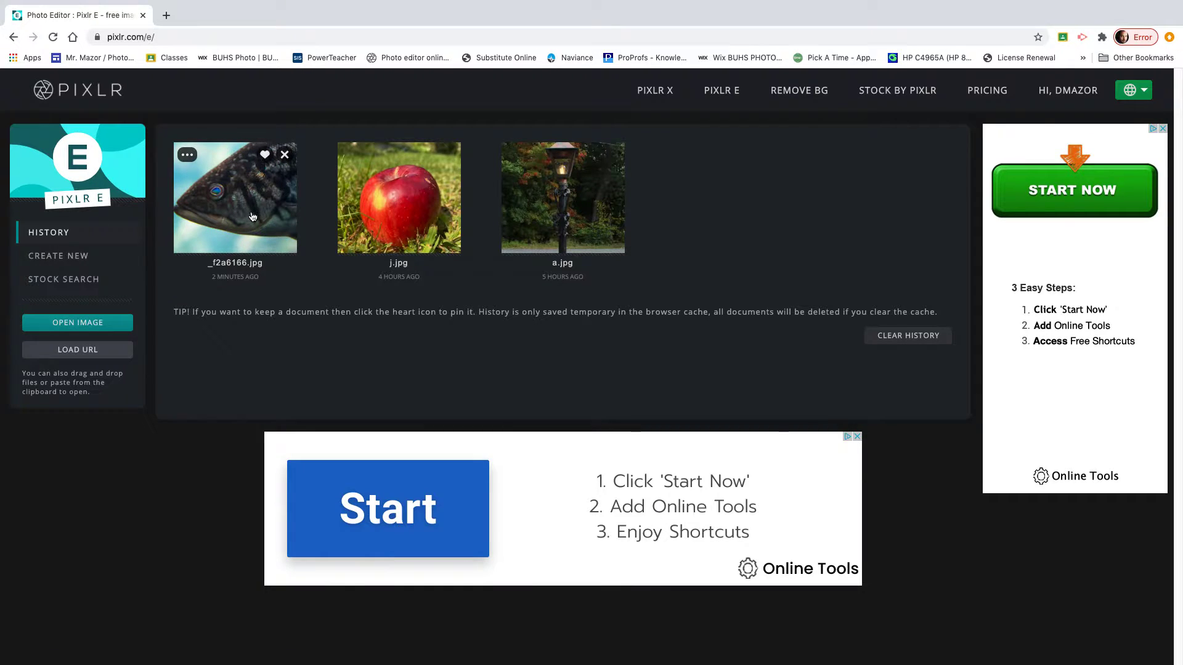
left_click(252, 217)
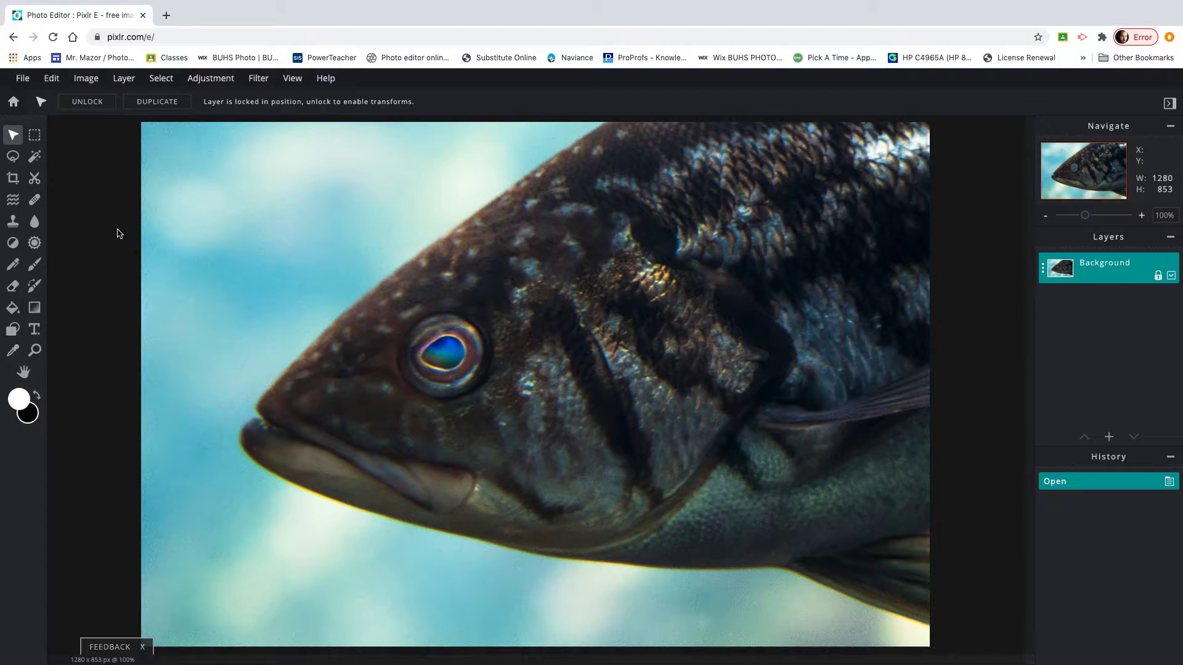
left_click(167, 16)
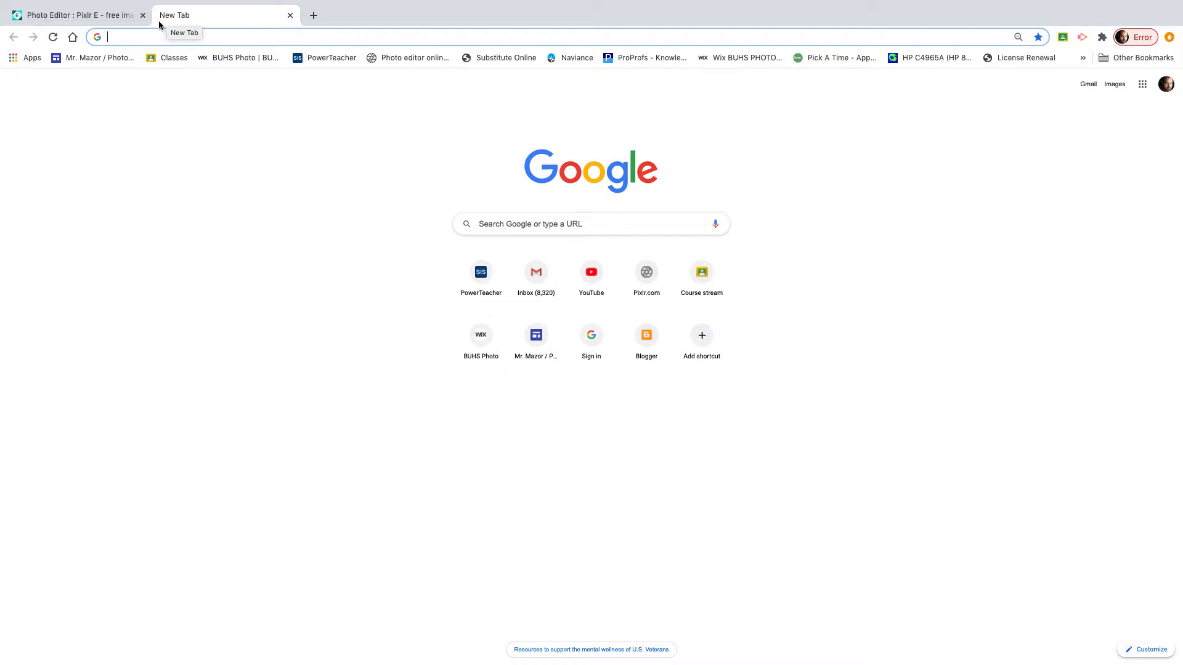
type("8.5")
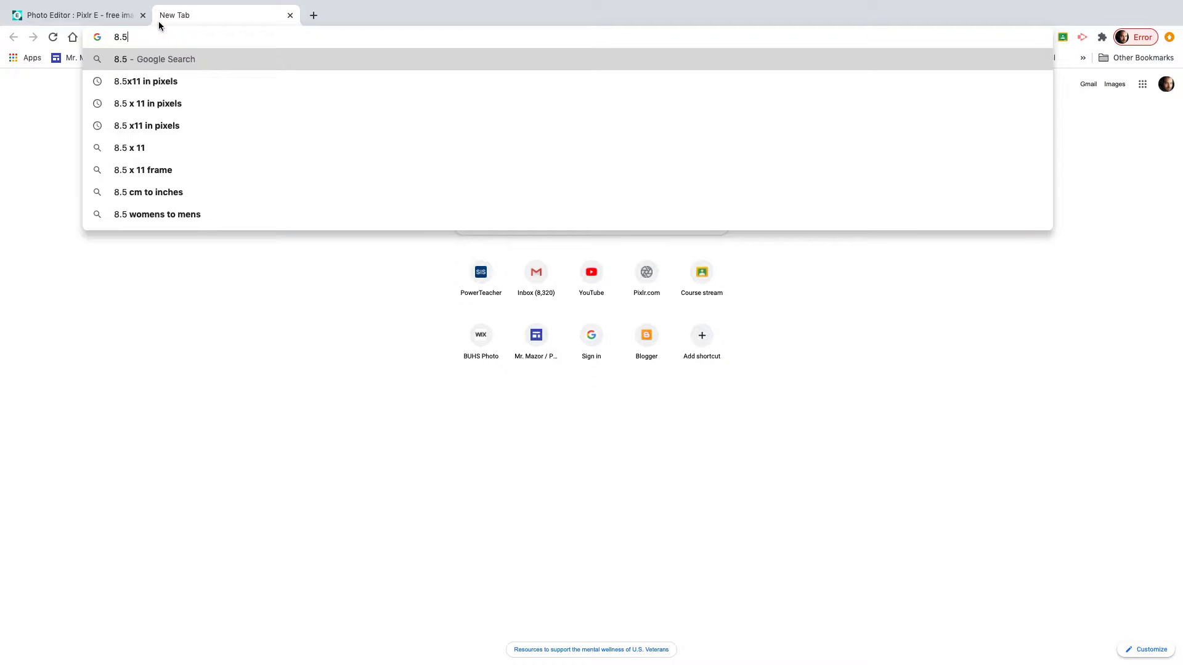
type(" x 11 in pixels")
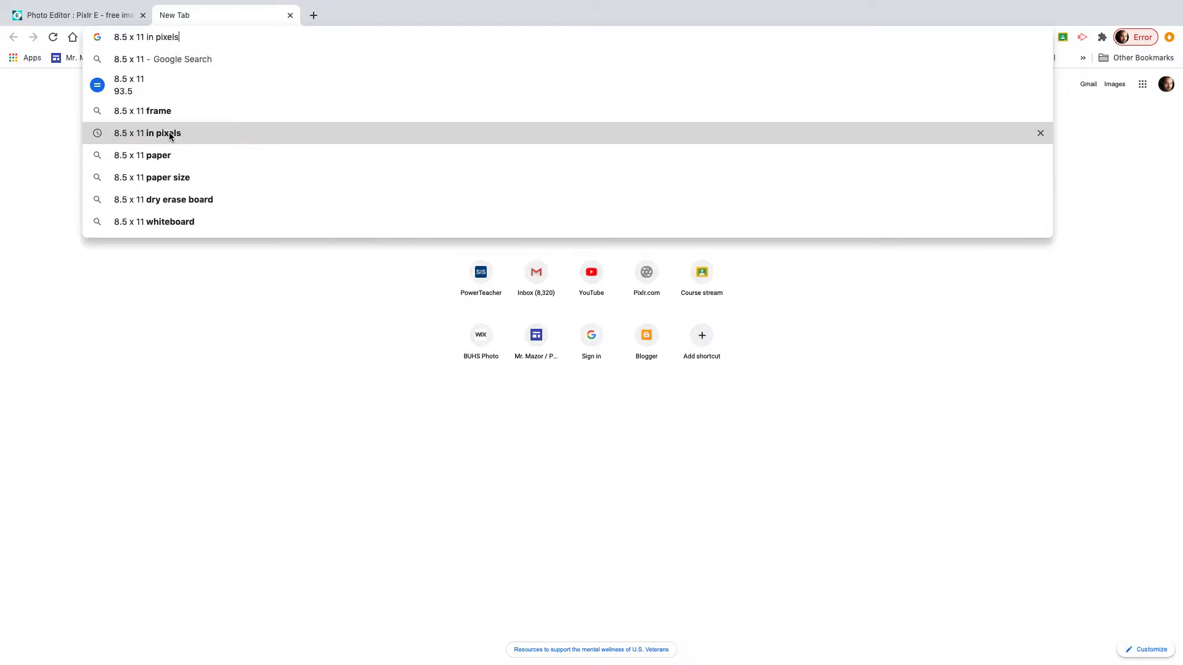
left_click(169, 134)
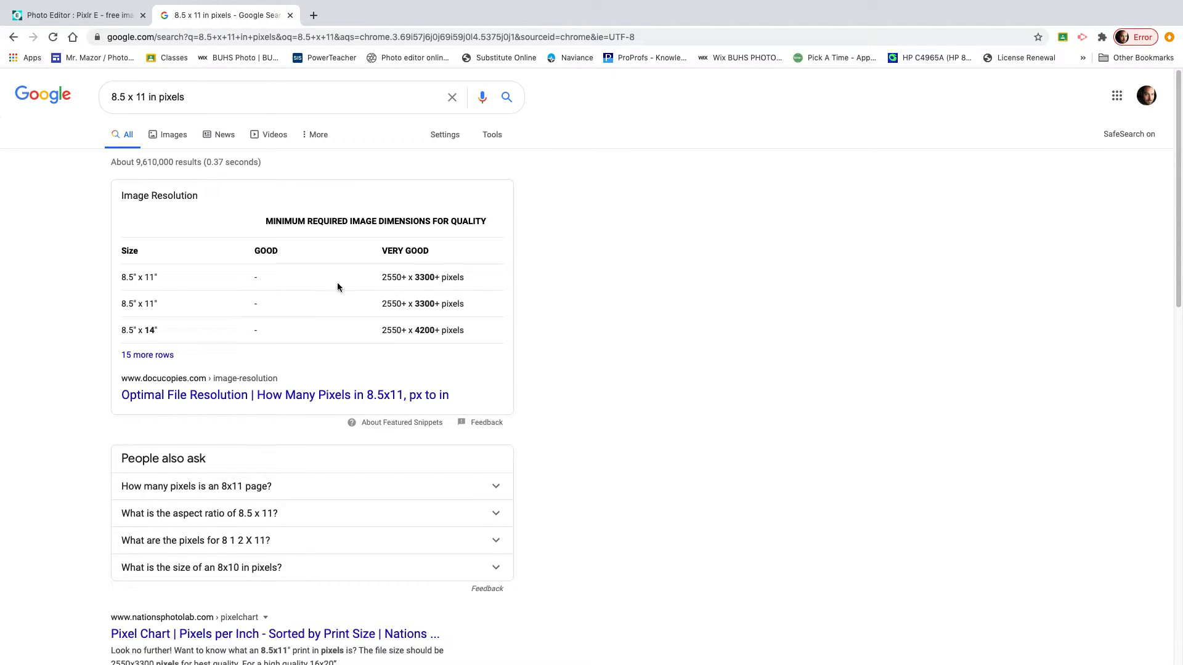
left_click(290, 15)
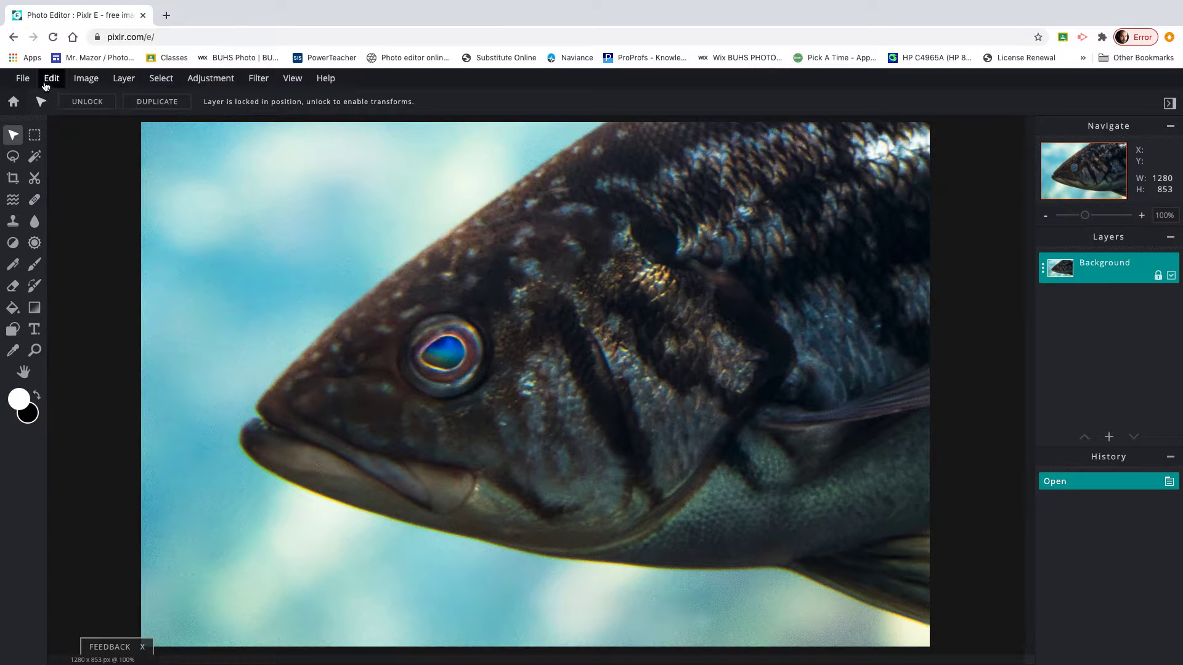
Create a new 3300 × 2550 pixel image with the background left transparent.
left_click(21, 79)
left_click(26, 98)
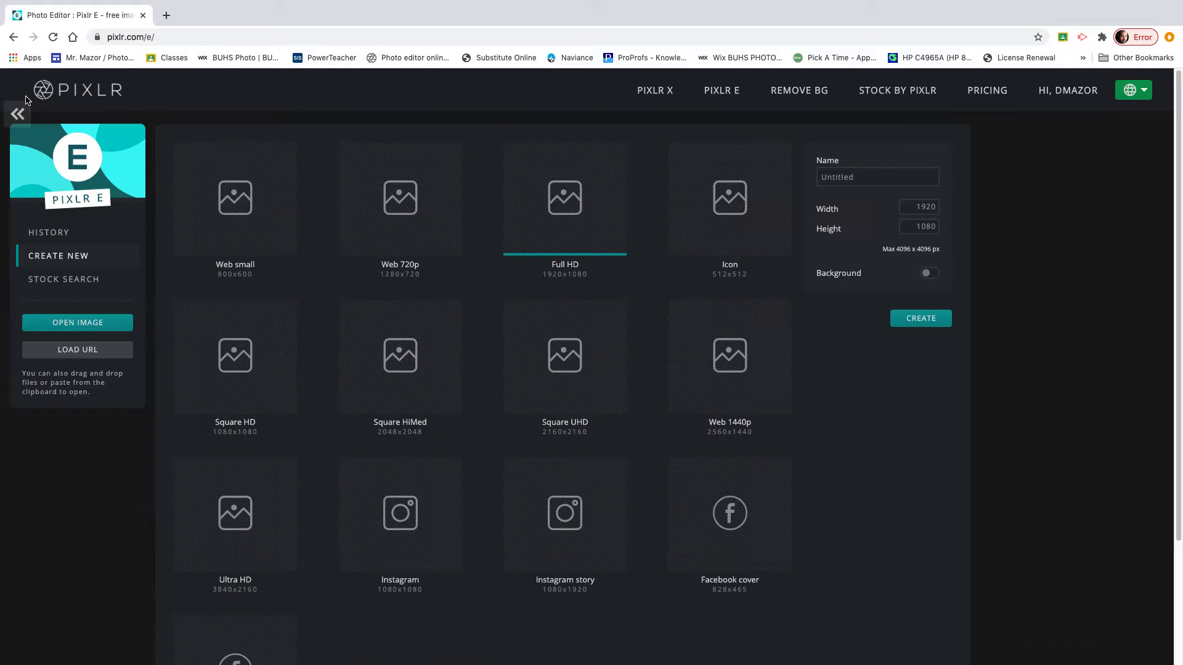
double_click(913, 202)
type("3")
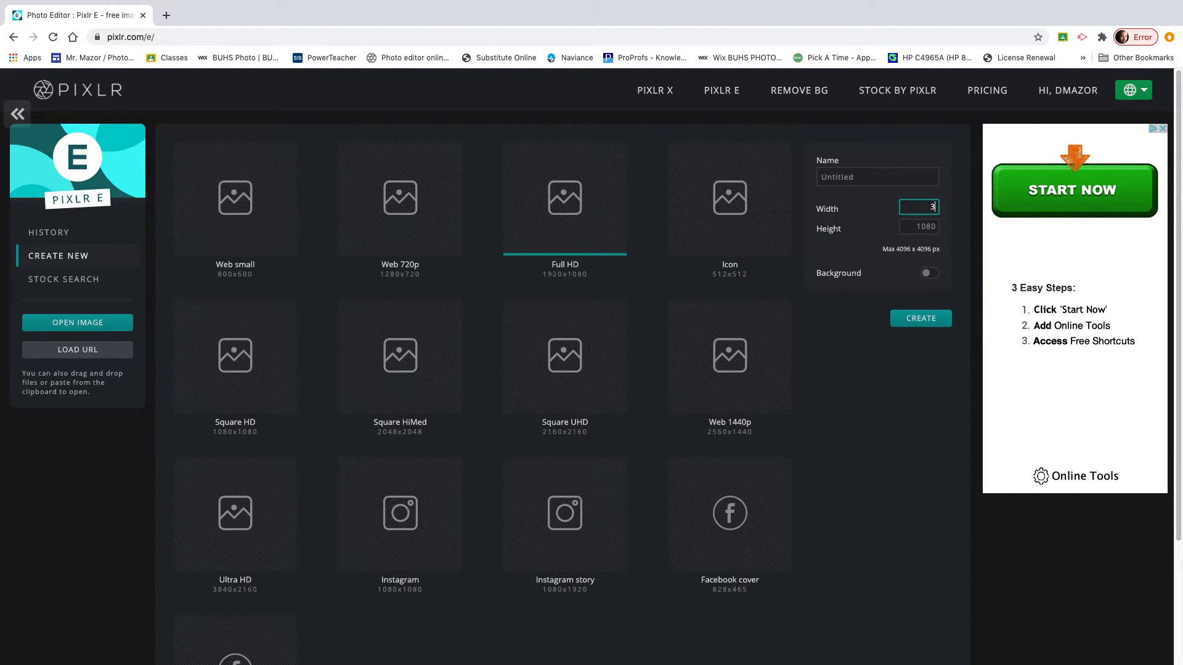
type("300")
double_click(914, 228)
type("2550")
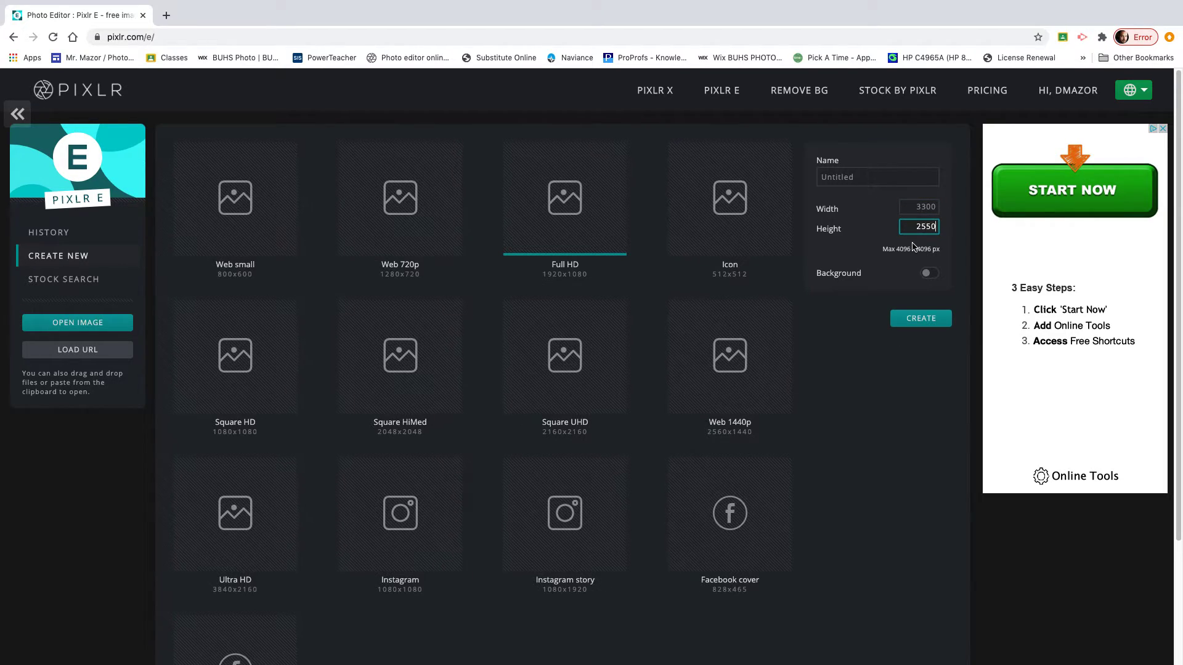
left_click(927, 274)
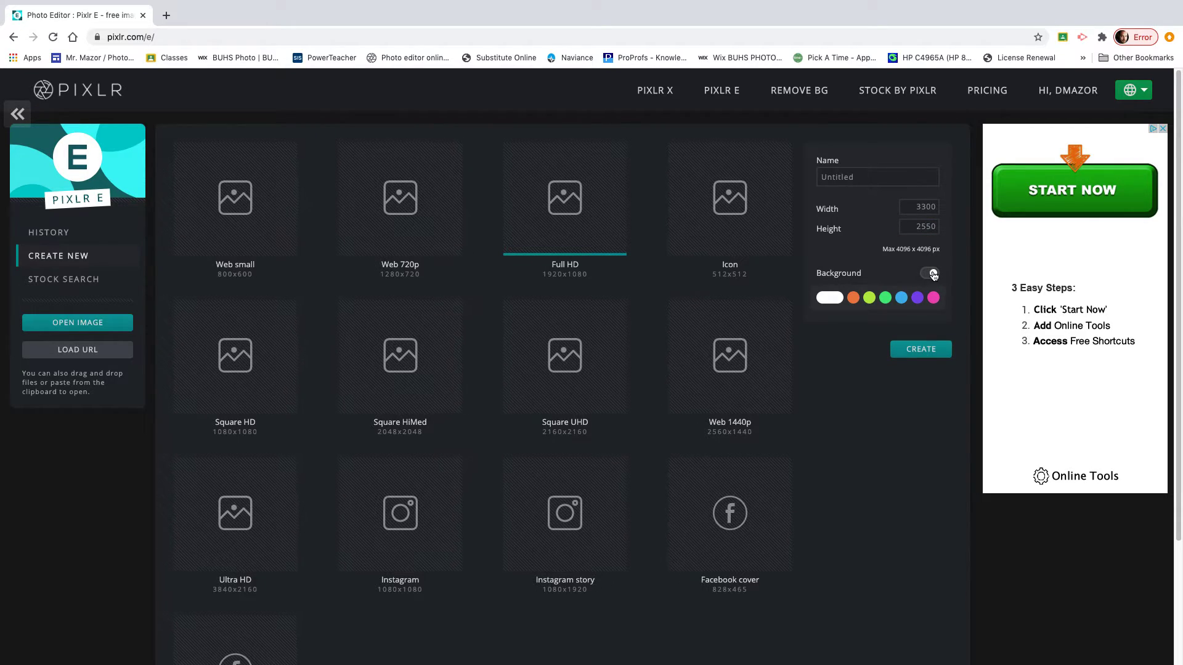
left_click(933, 275)
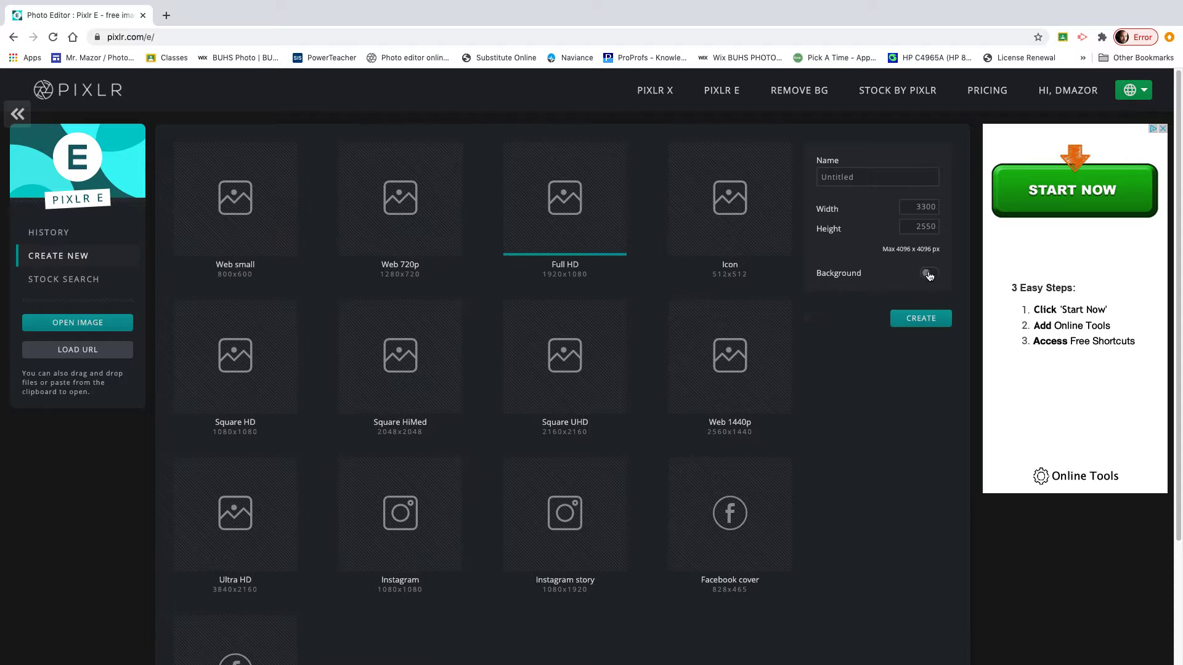
left_click(915, 324)
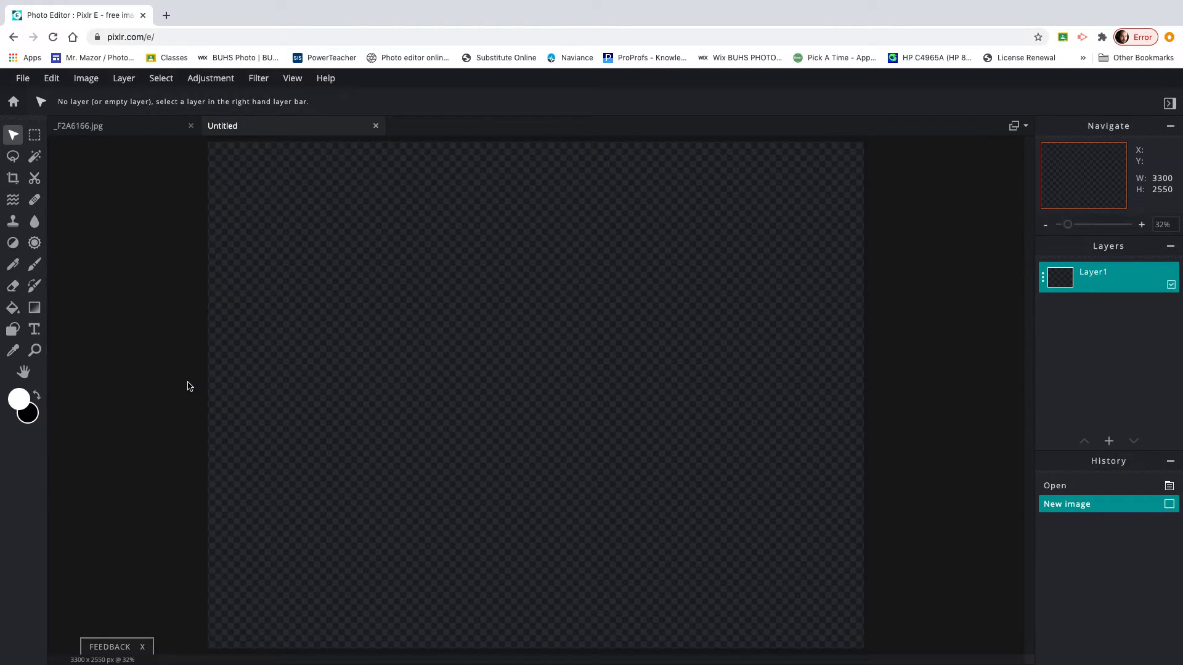
Select all of the fish photo, copy it, and paste it into the Untitled canvas.
left_click(155, 127)
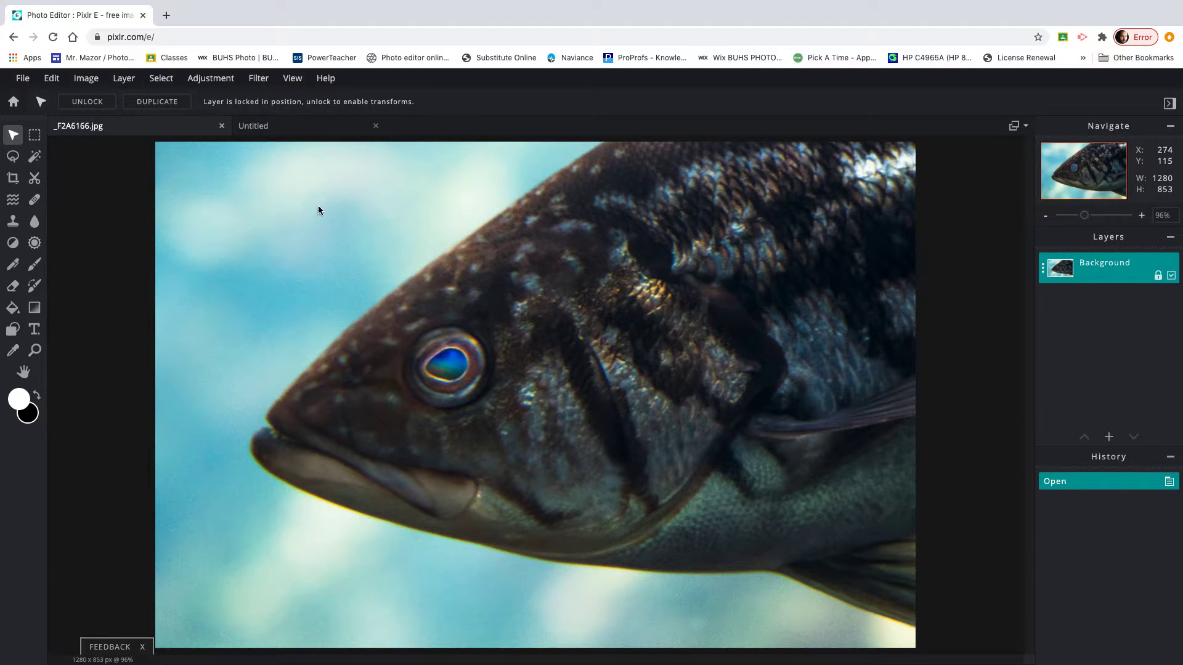
left_click(163, 81)
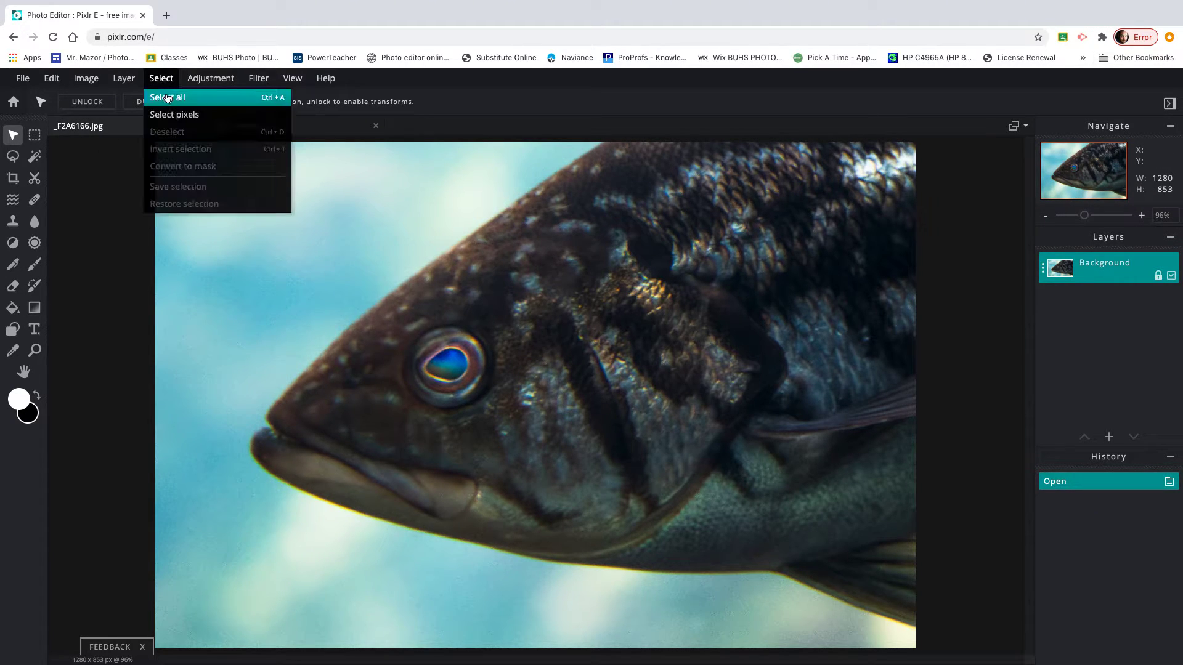
left_click(167, 98)
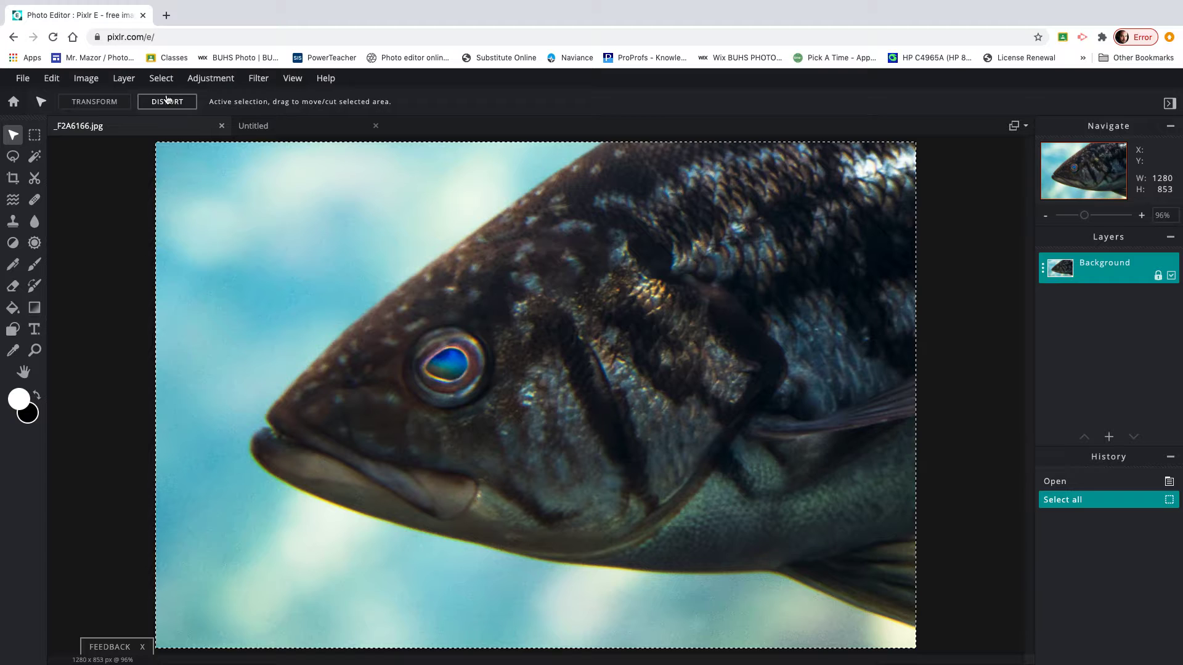
left_click(53, 81)
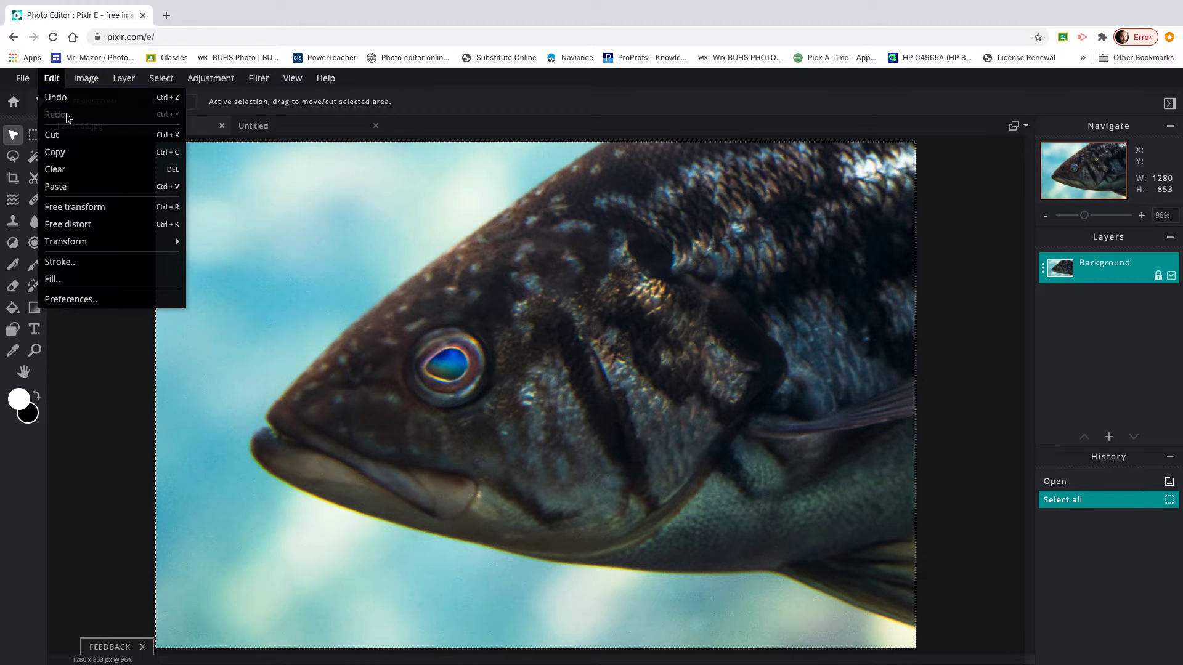
left_click(69, 151)
left_click(284, 126)
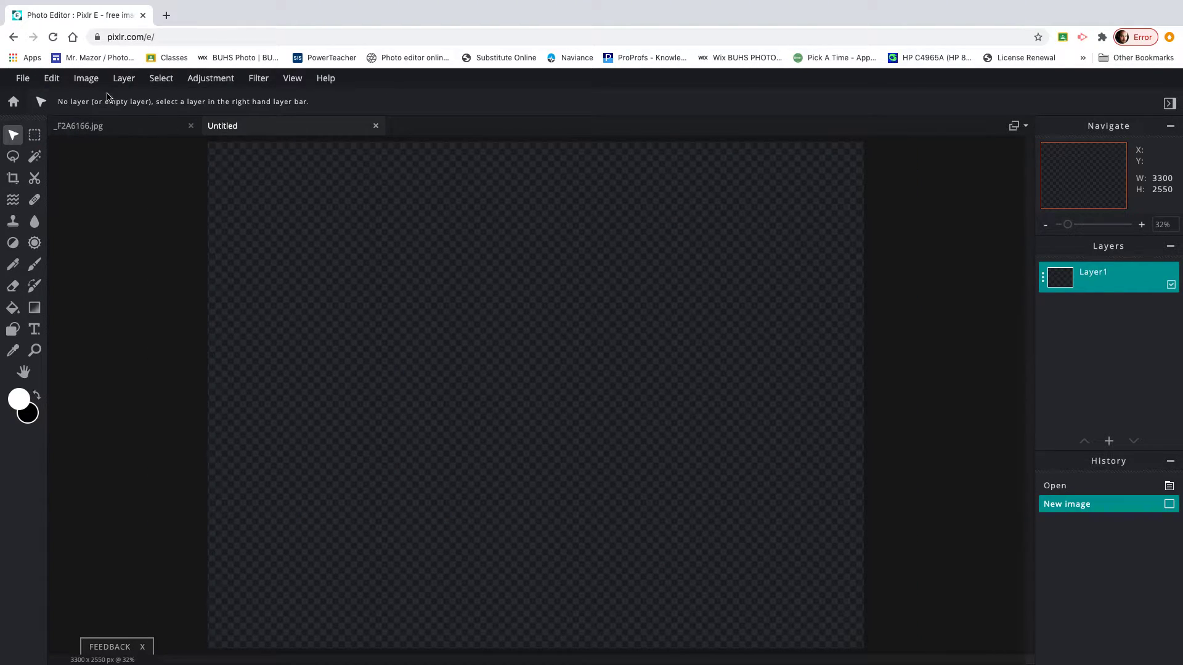
left_click(53, 79)
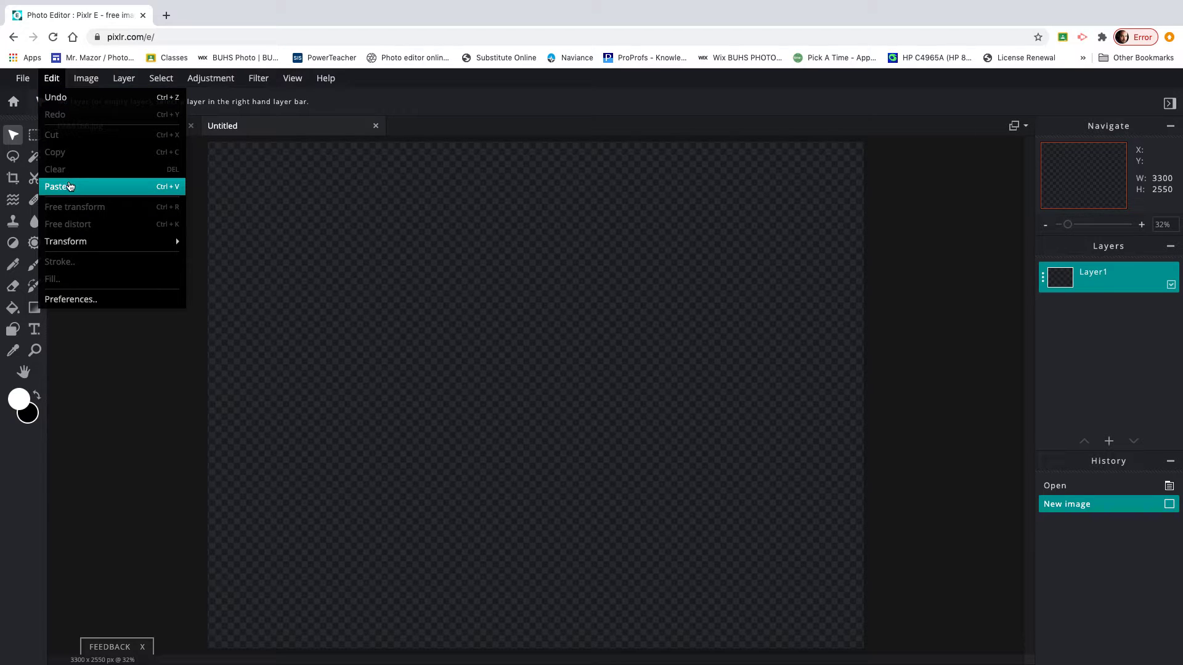
left_click(70, 186)
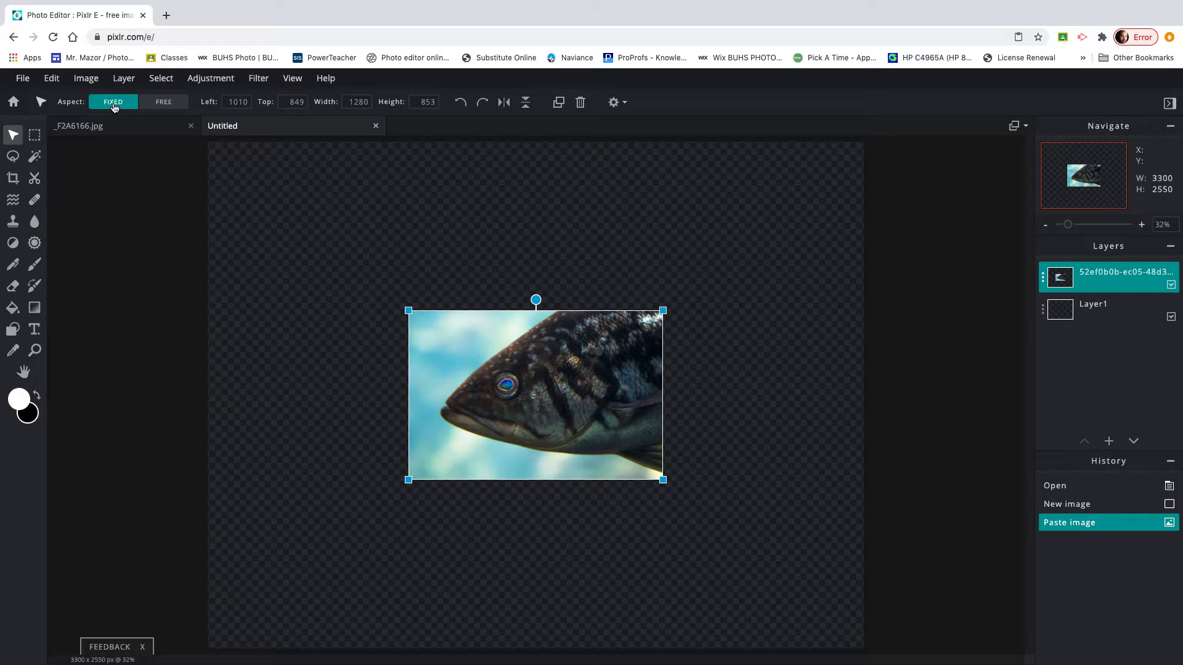
Scale the fish layer with fixed aspect to about 2675 × 1783 and snap it to the centre.
left_click_drag(666, 307, 856, 182)
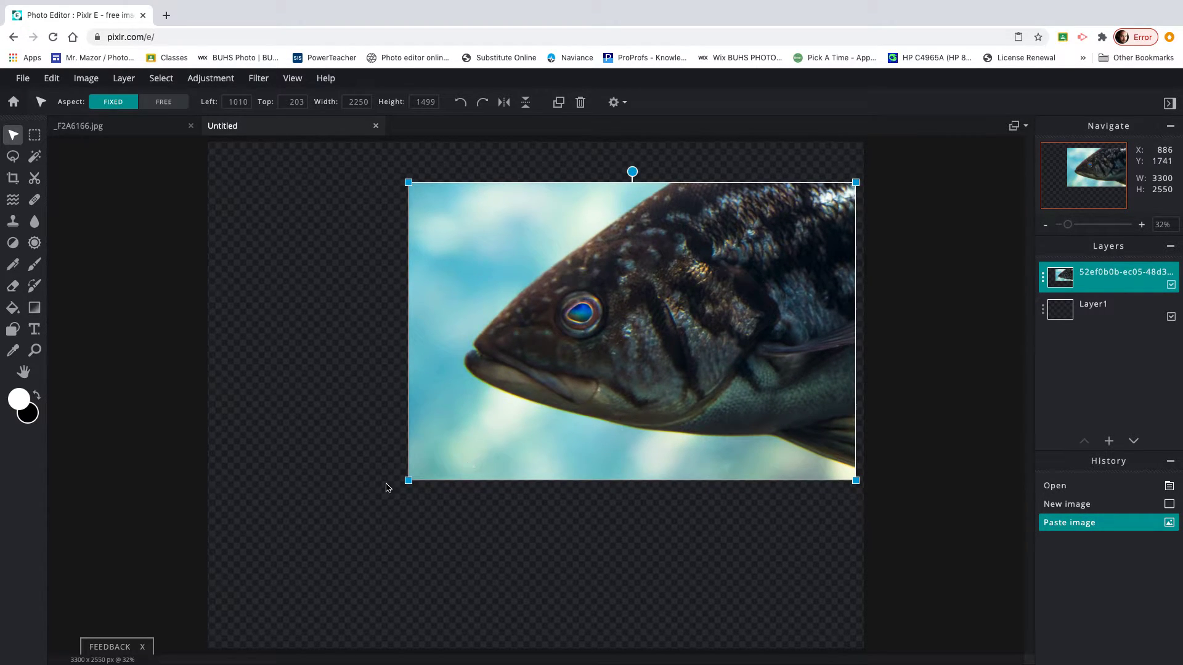
left_click_drag(406, 479, 310, 546)
left_click_drag(542, 393, 499, 423)
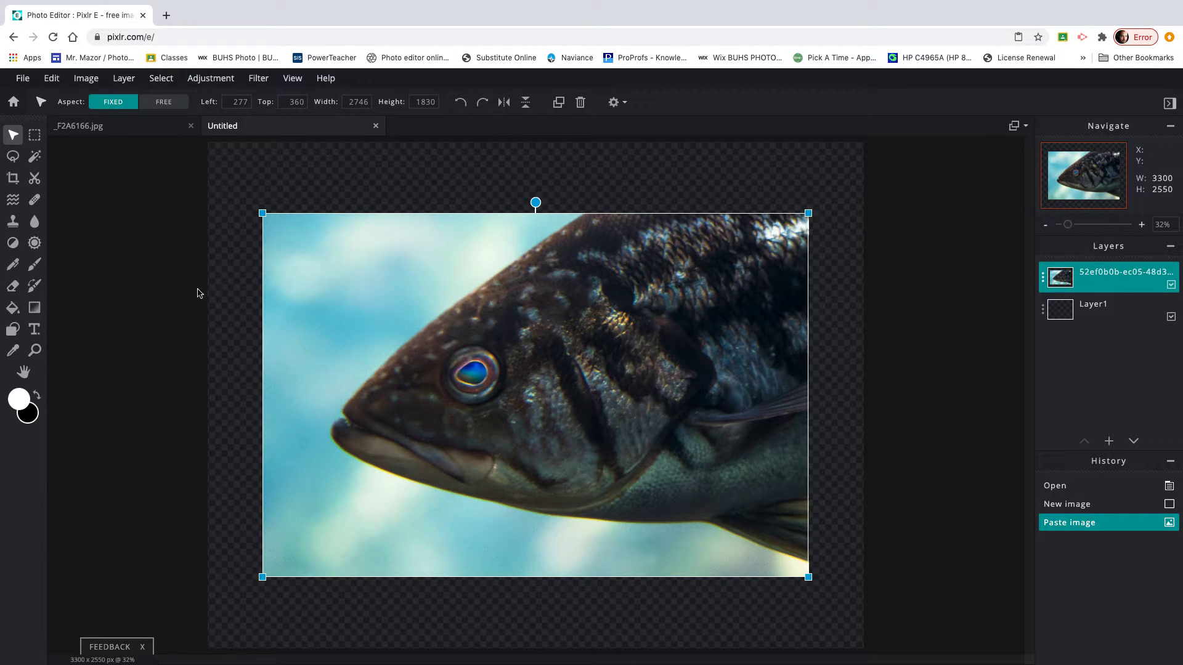
left_click_drag(808, 578, 794, 568)
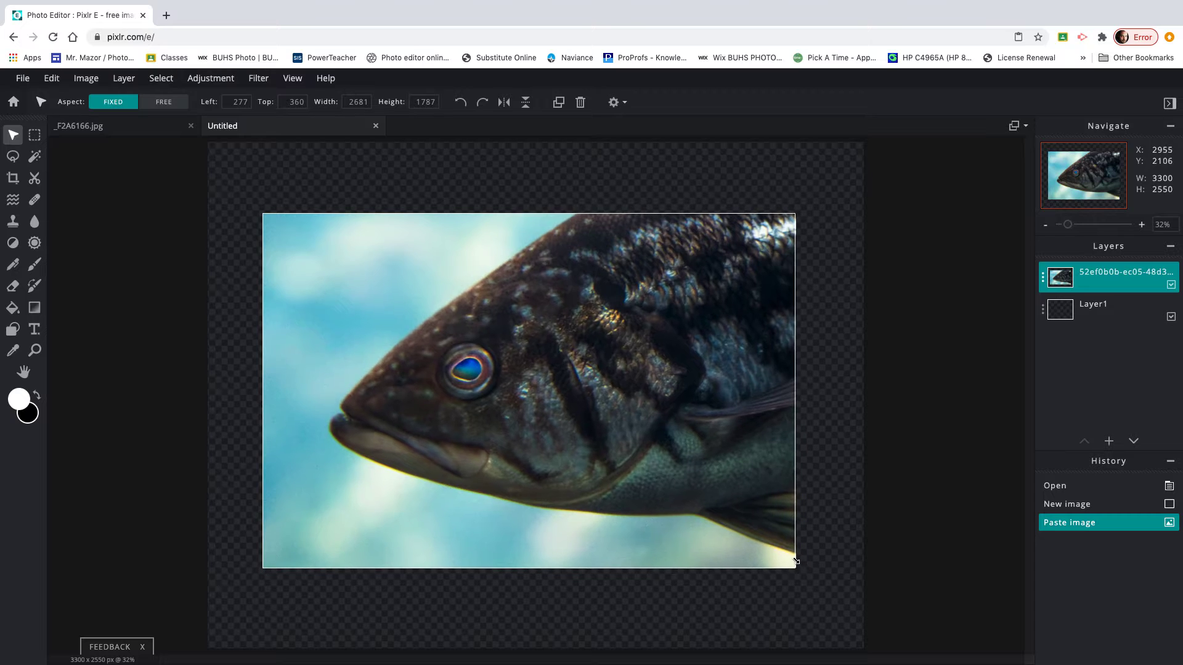
left_click_drag(693, 475, 700, 480)
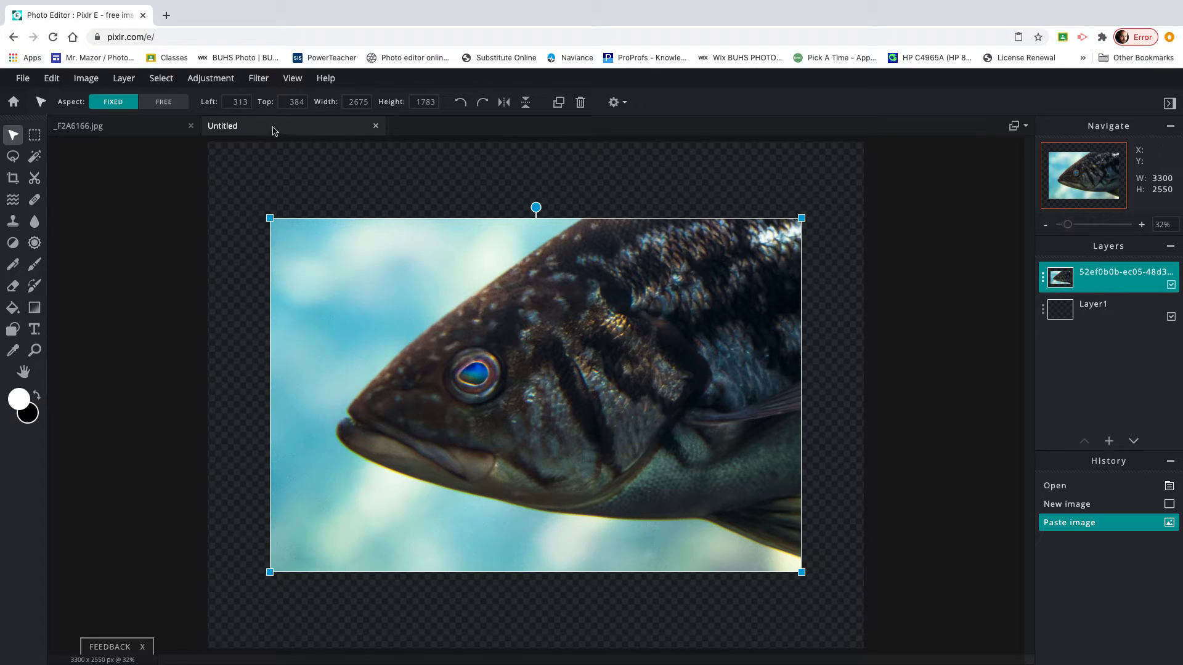
Apply a 15-pixel Stroke filter in #008CB0 teal sampled from the fish's eye.
left_click(254, 80)
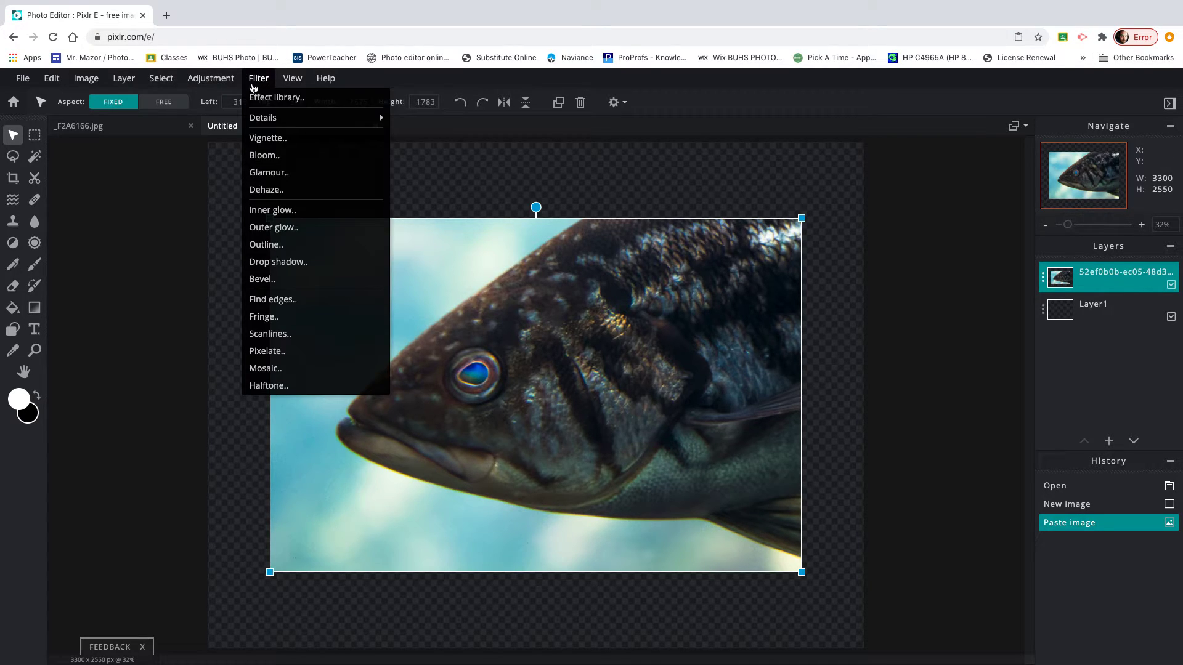
left_click(270, 244)
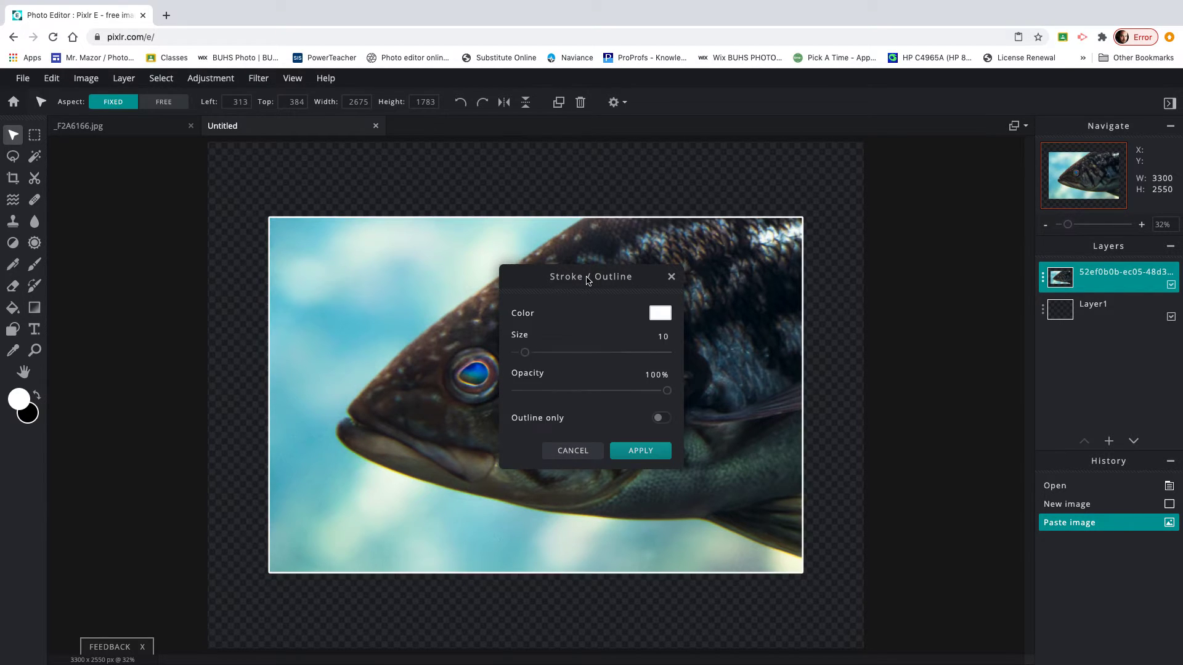
left_click_drag(587, 280, 942, 185)
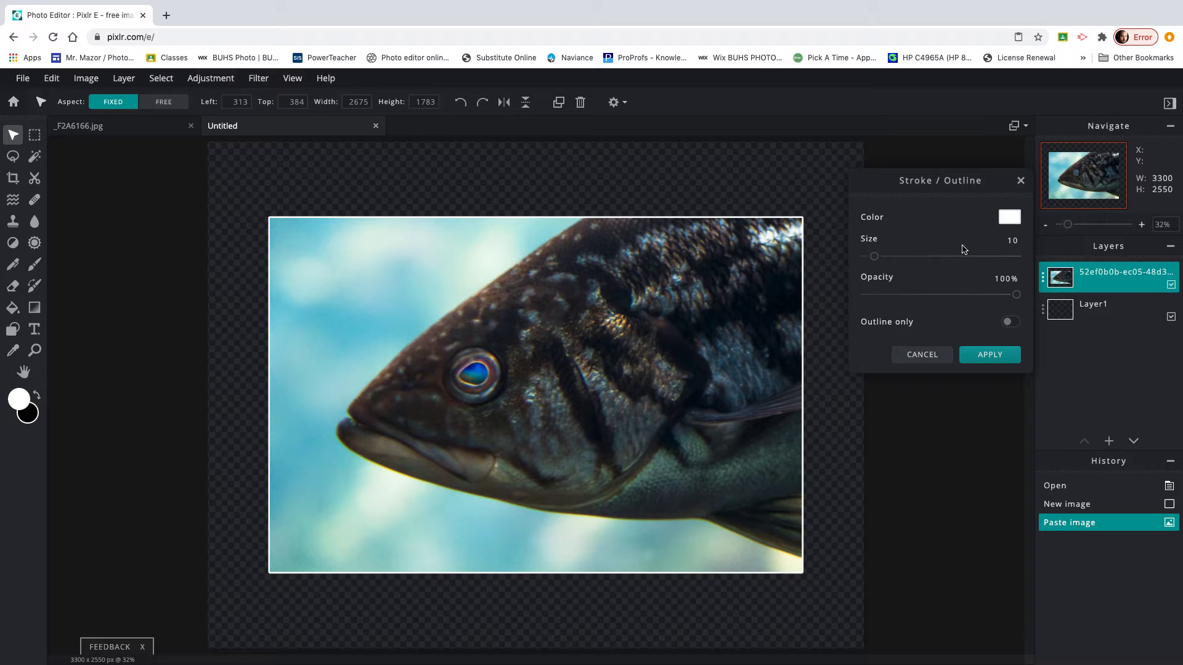
left_click(1010, 218)
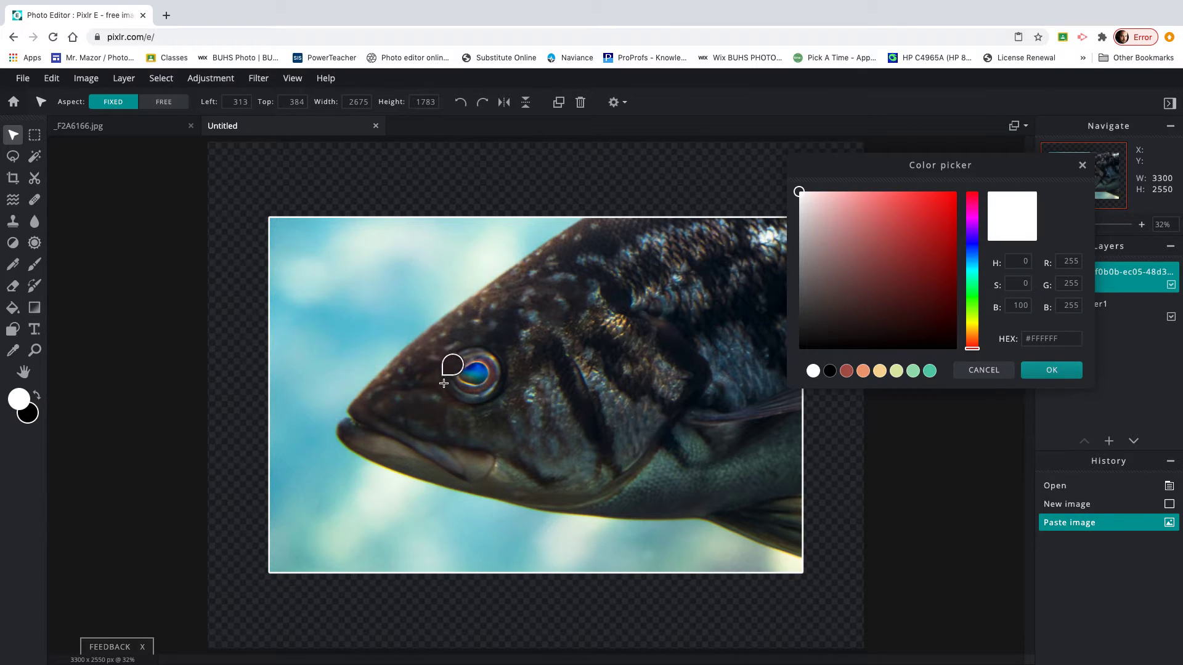
left_click(471, 370)
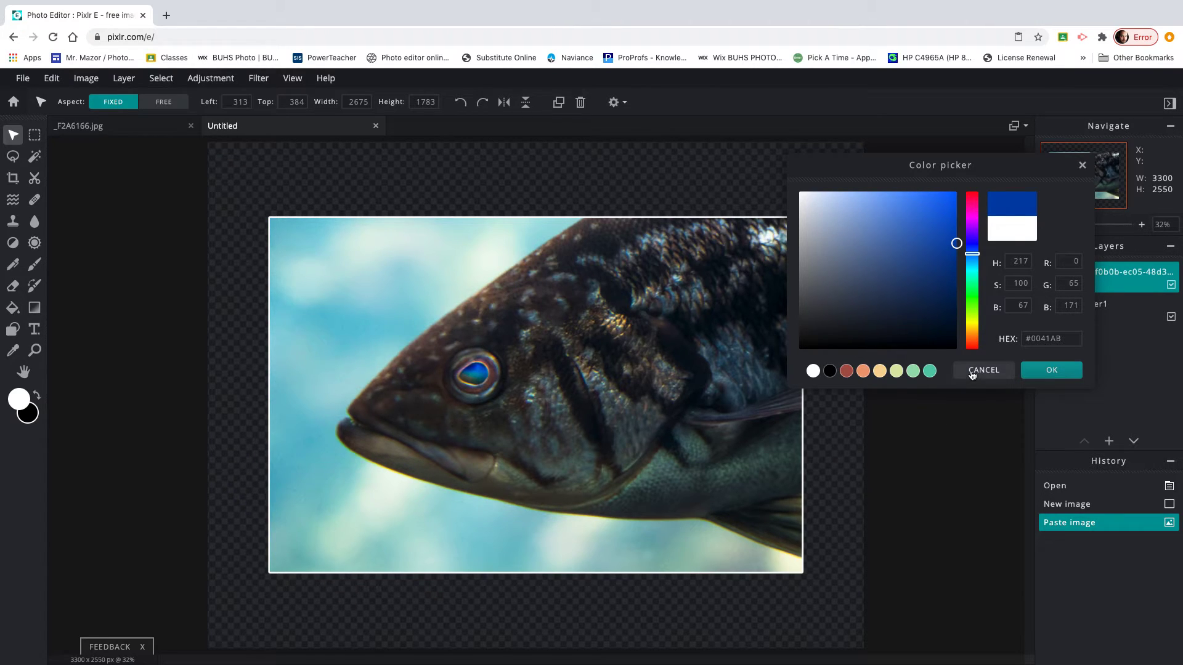
left_click(1050, 370)
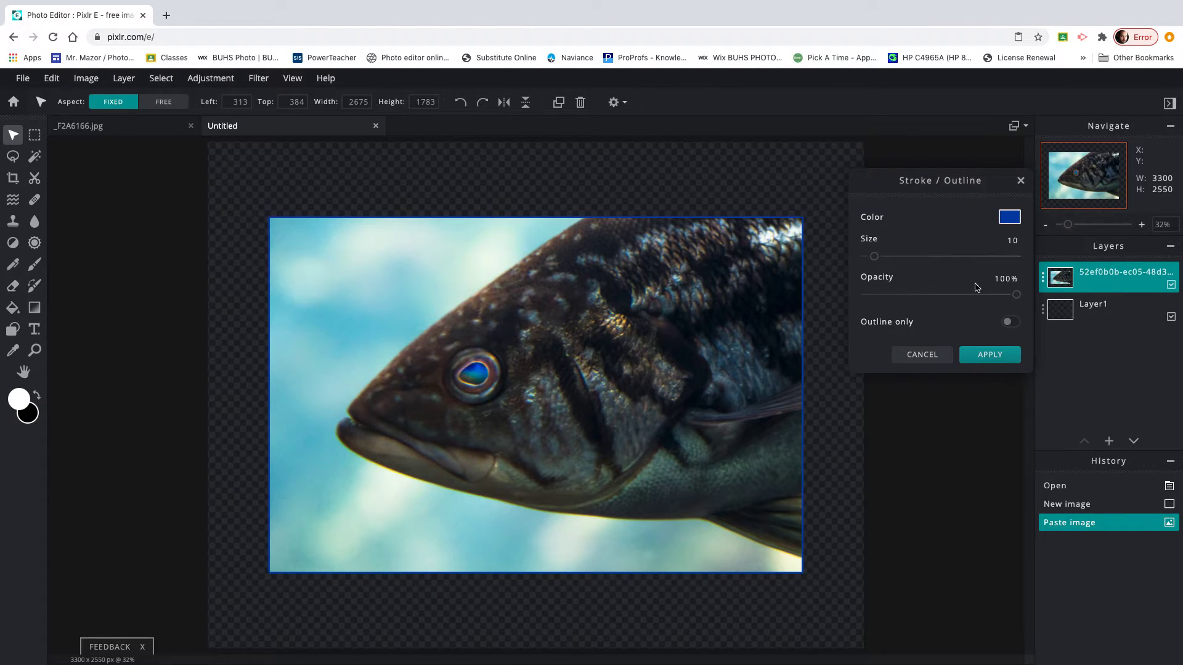
left_click_drag(874, 257, 880, 260)
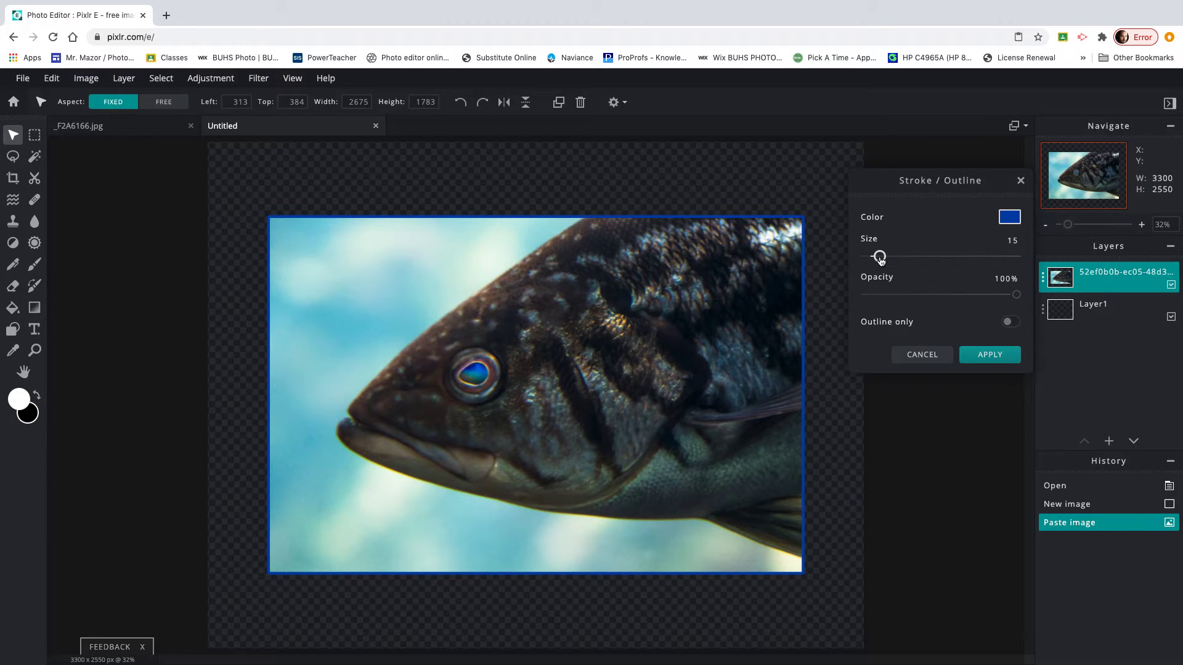
left_click(1010, 218)
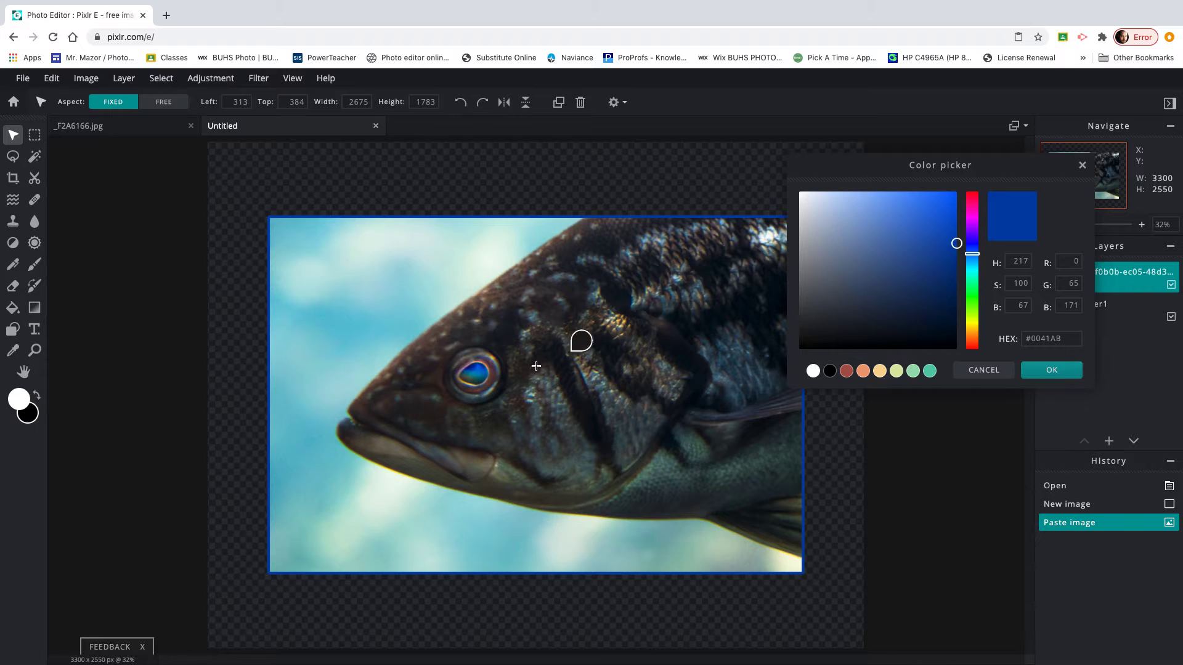
left_click(480, 371)
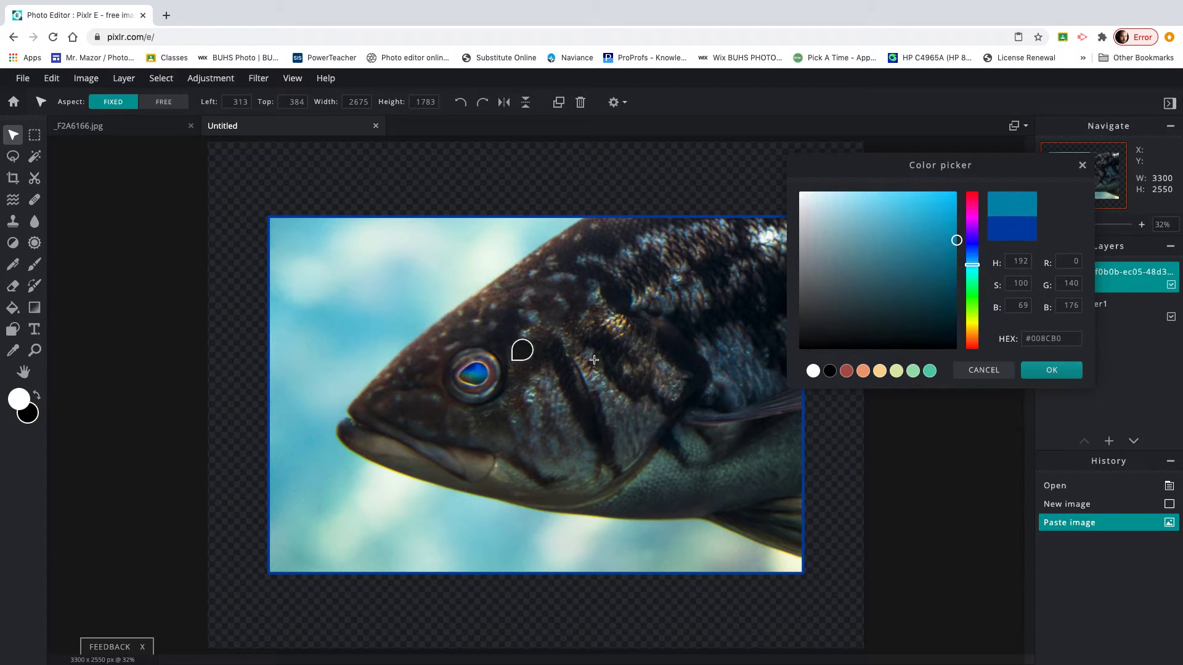
left_click(1058, 374)
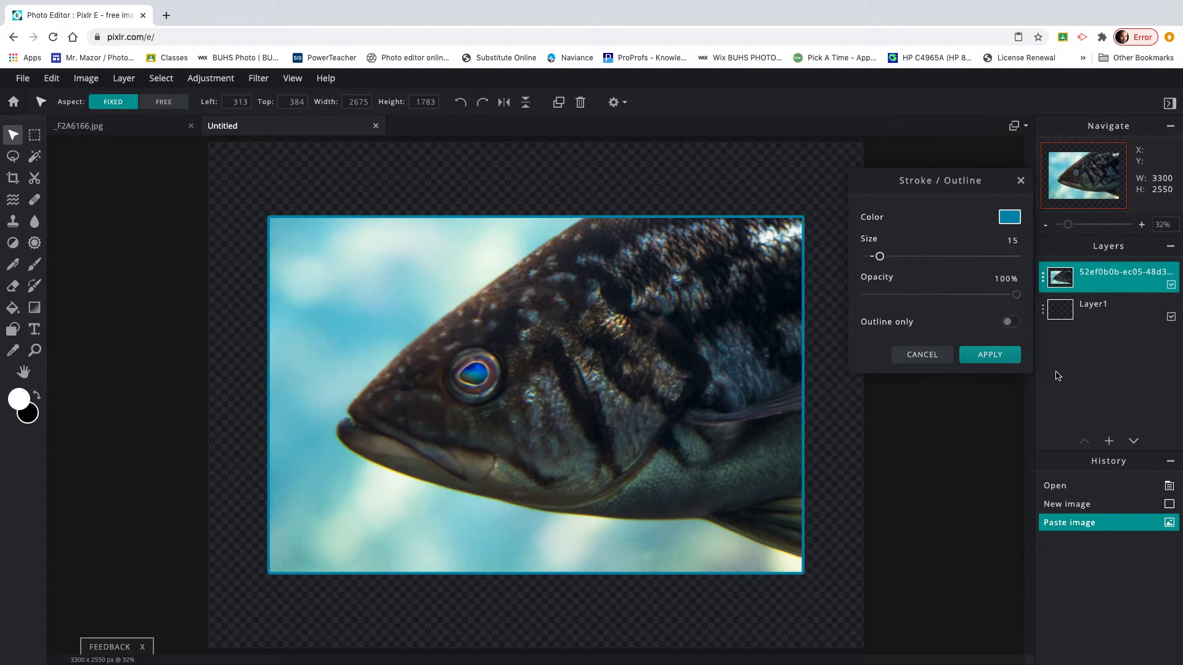
left_click(1002, 355)
Add a new text layer on the canvas and type the creator's name.
left_click(35, 330)
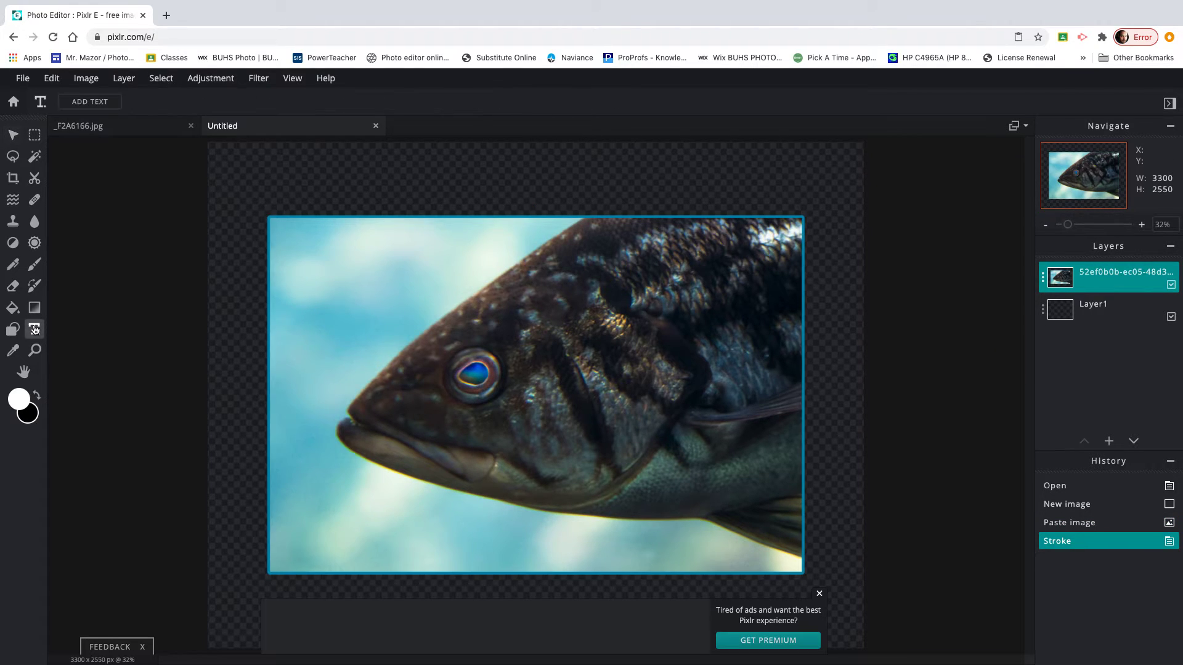
left_click(820, 594)
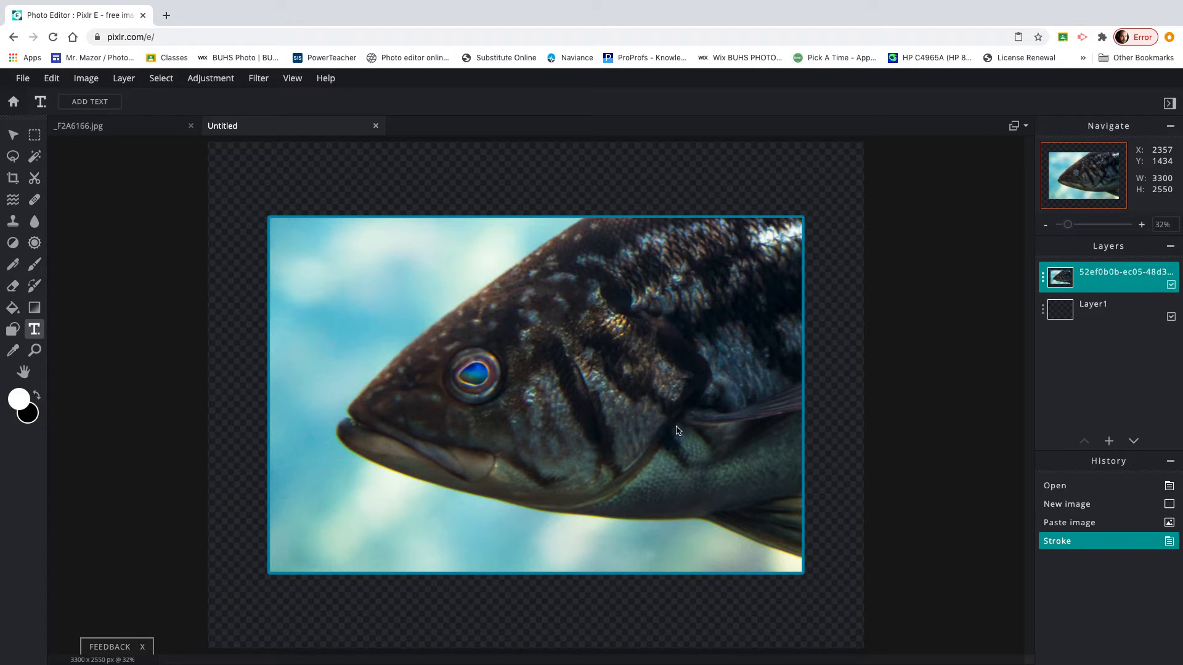
left_click(611, 395)
left_click(610, 395)
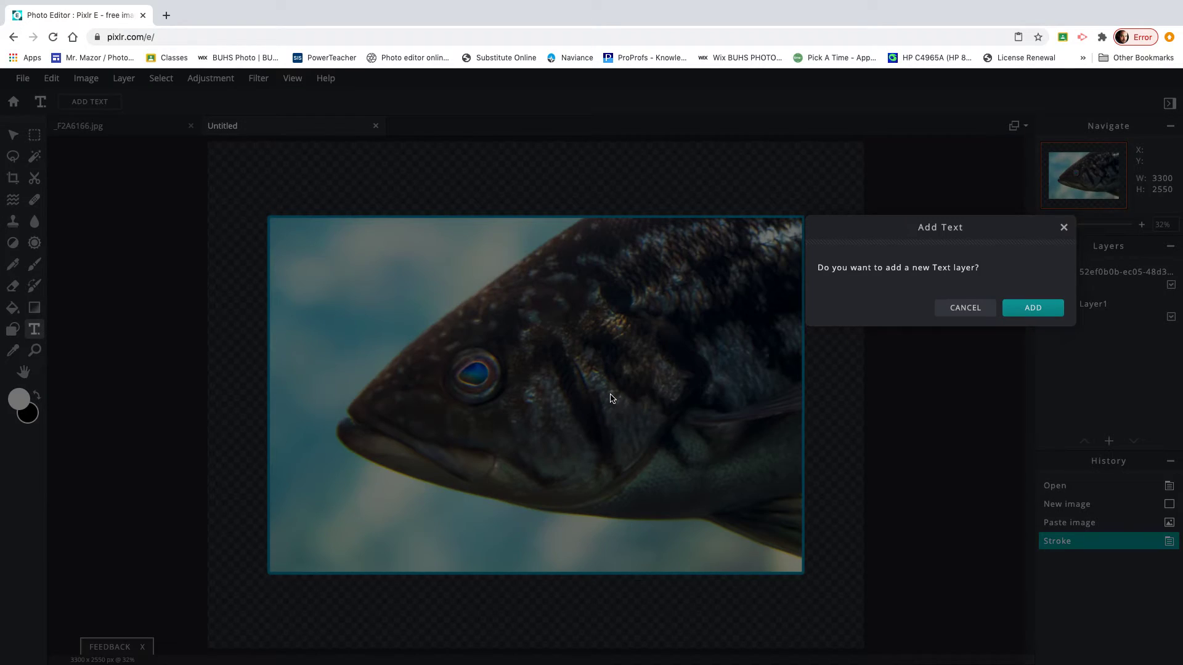
left_click(1028, 310)
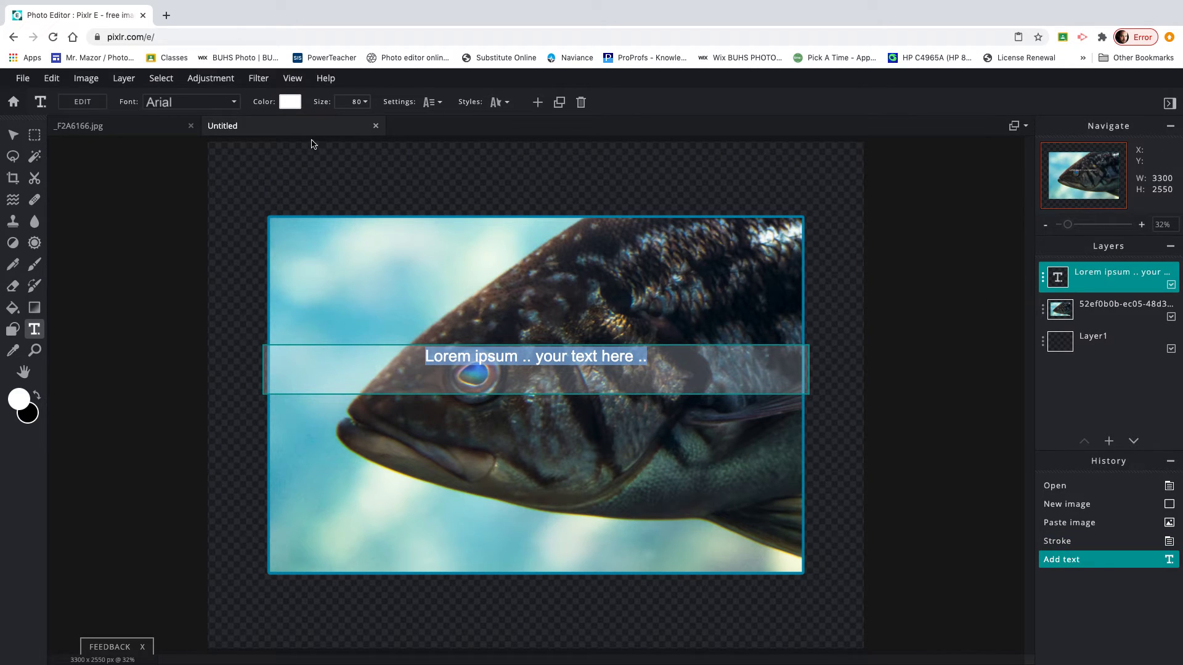
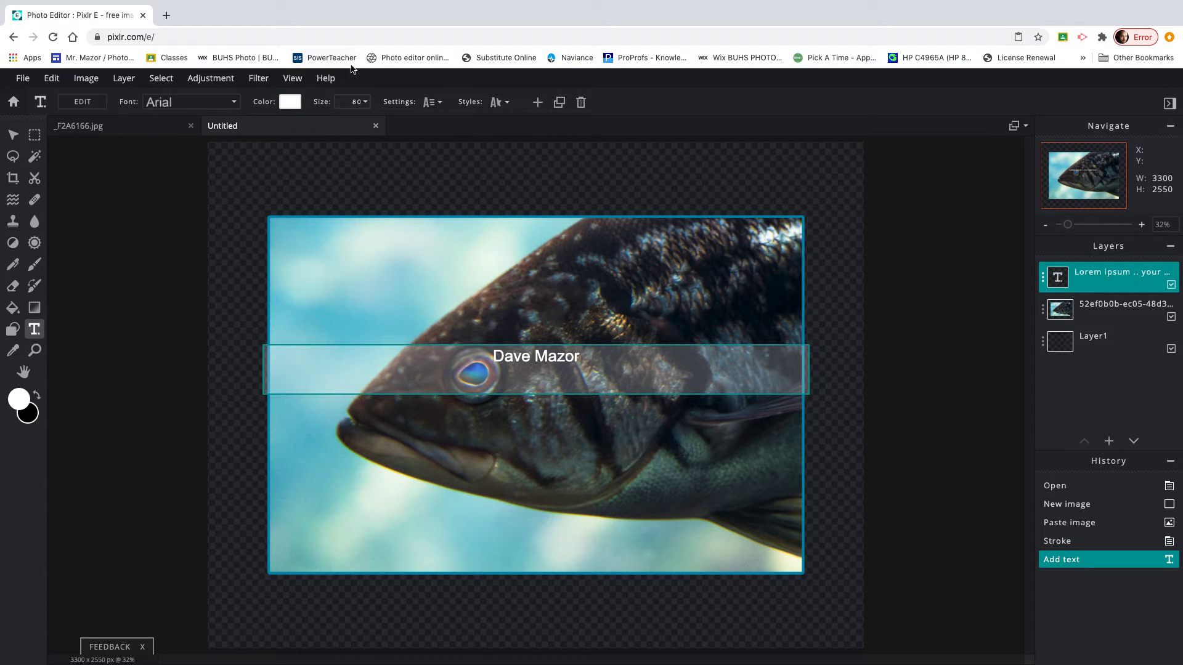
Colour the caption black and move it just below the photo's bottom edge.
left_click(290, 102)
left_click(830, 370)
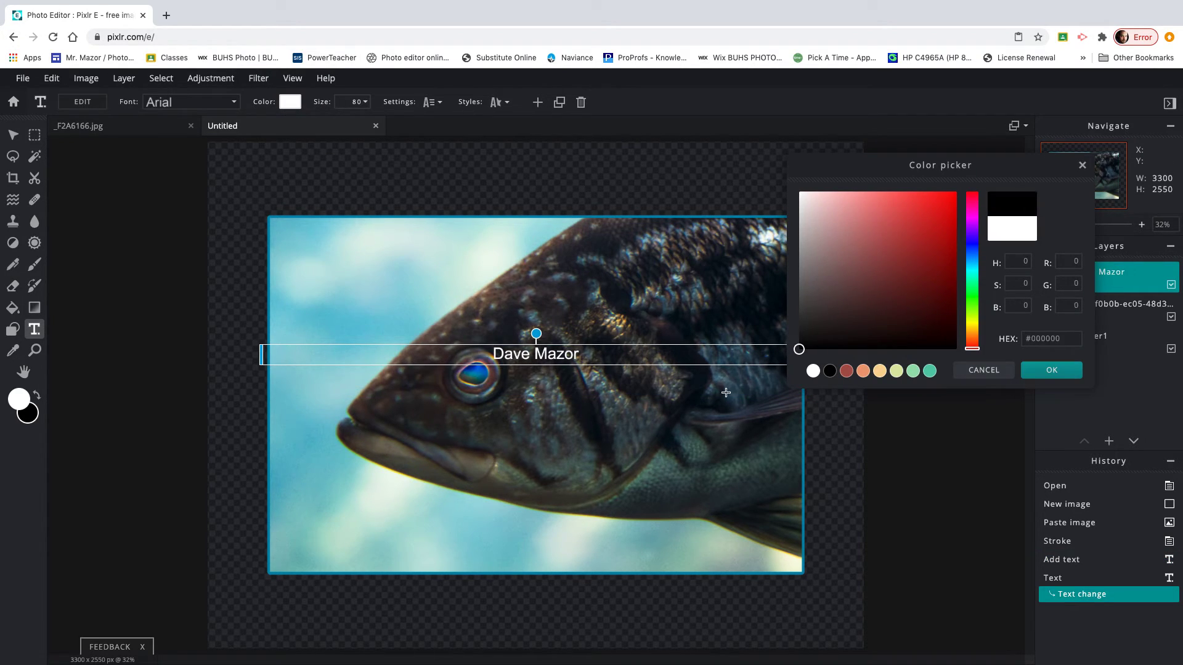
left_click(1052, 370)
left_click_drag(583, 363, 783, 590)
key("v")
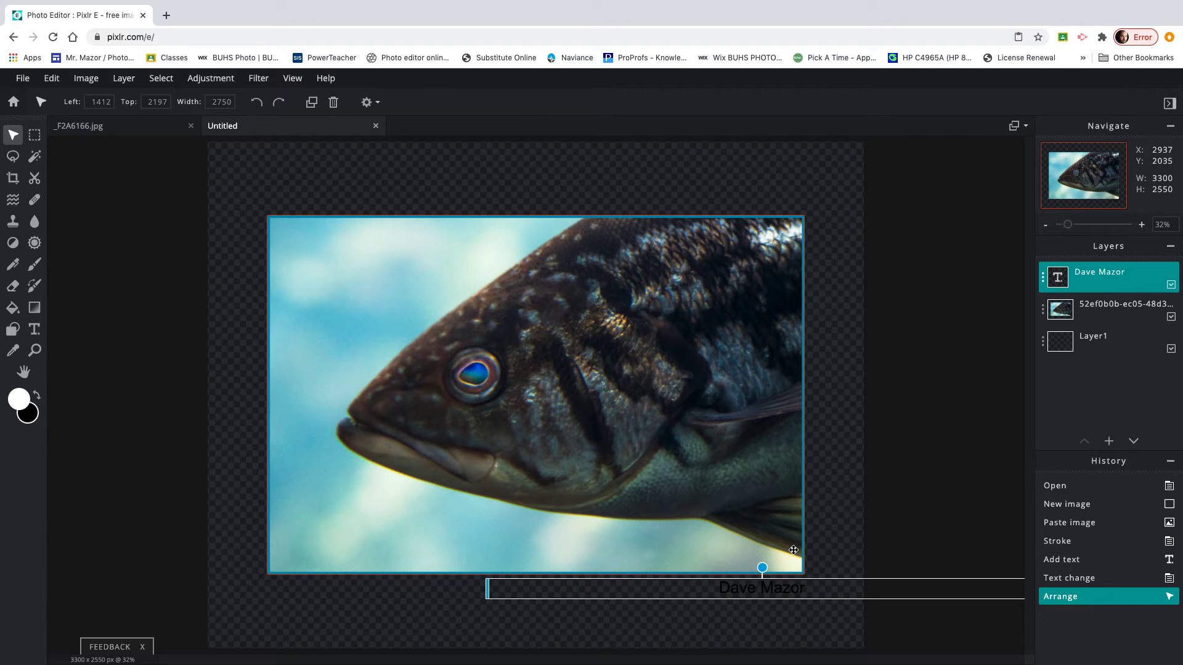
Change the caption's font to Adolfine.
left_click(35, 134)
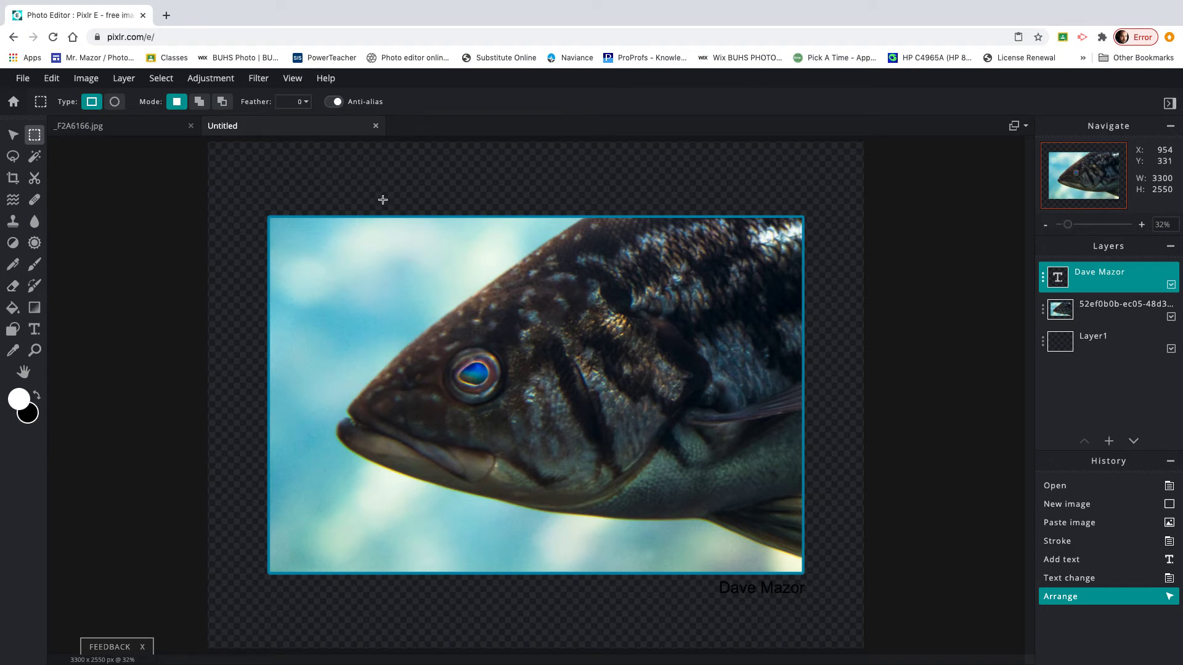
left_click(34, 329)
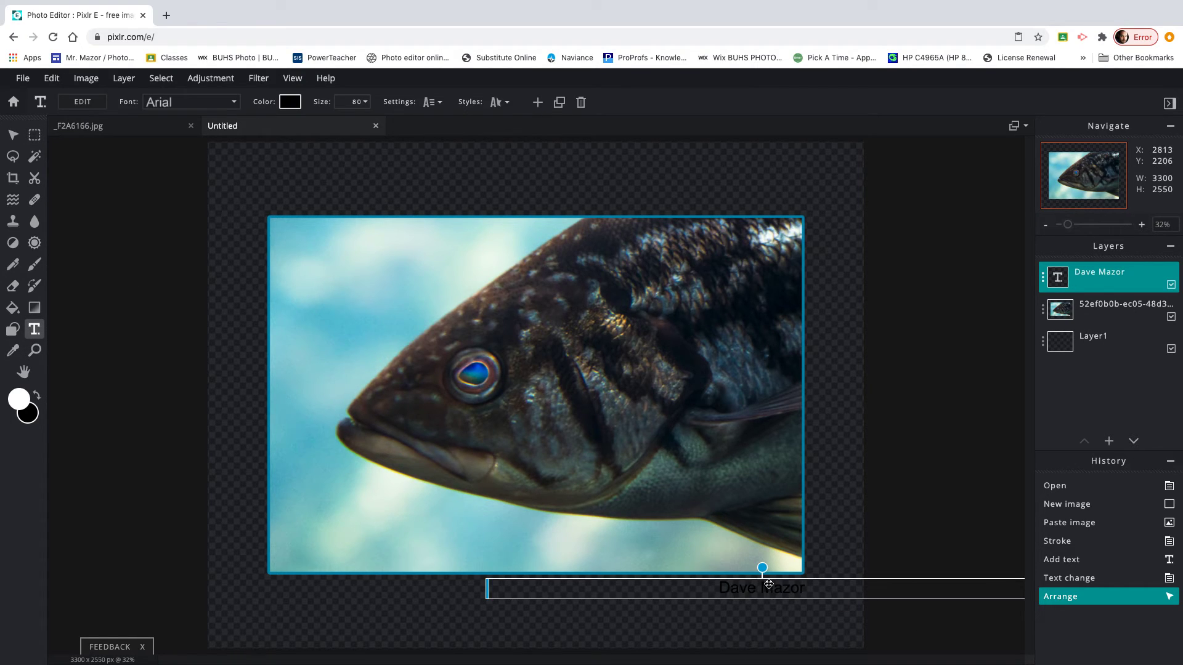
left_click(235, 103)
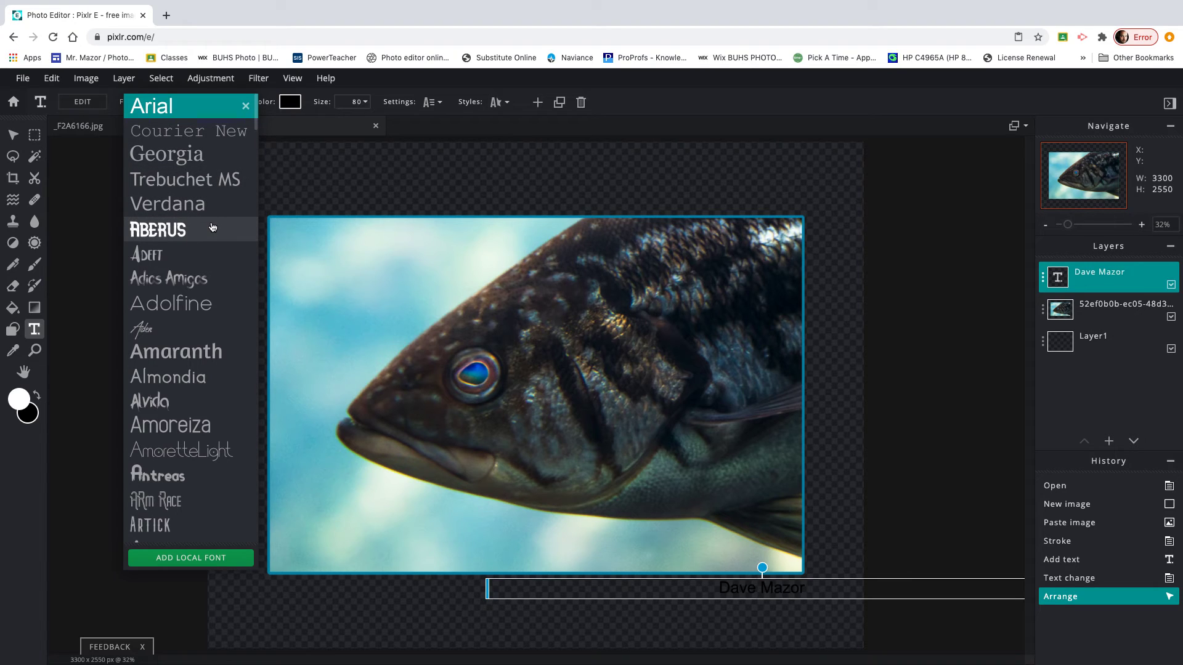
left_click(193, 305)
Shrink the caption to size 47 and nudge it right under the photo.
left_click_drag(790, 591, 786, 592)
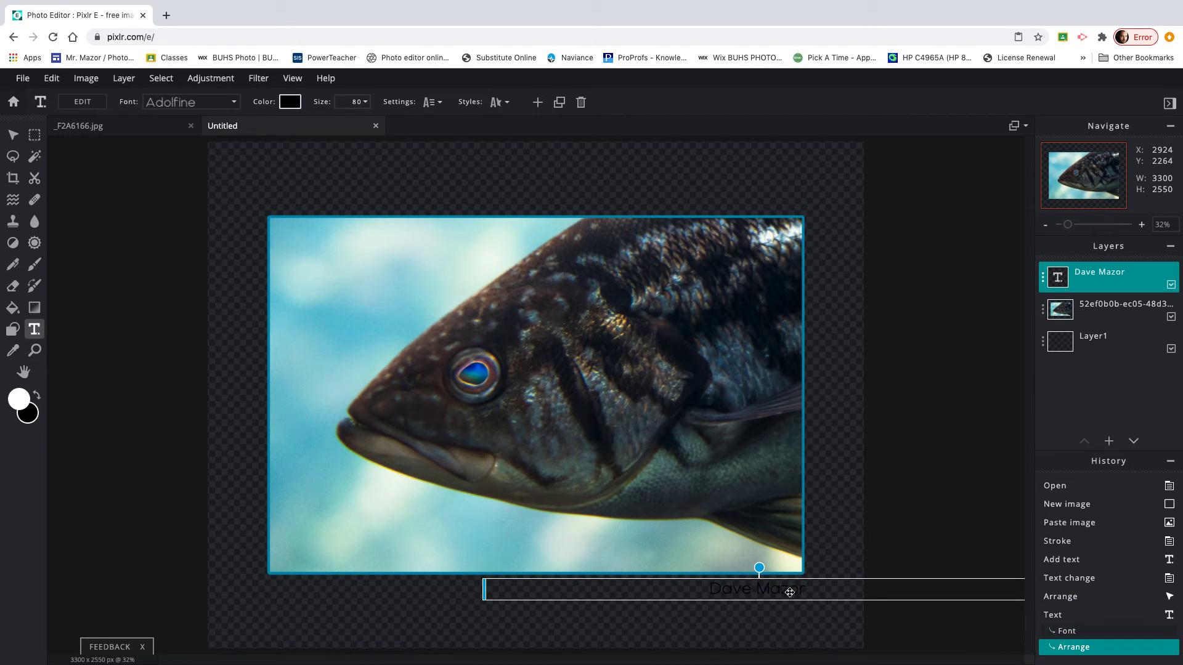
left_click(363, 103)
left_click_drag(356, 123, 269, 125)
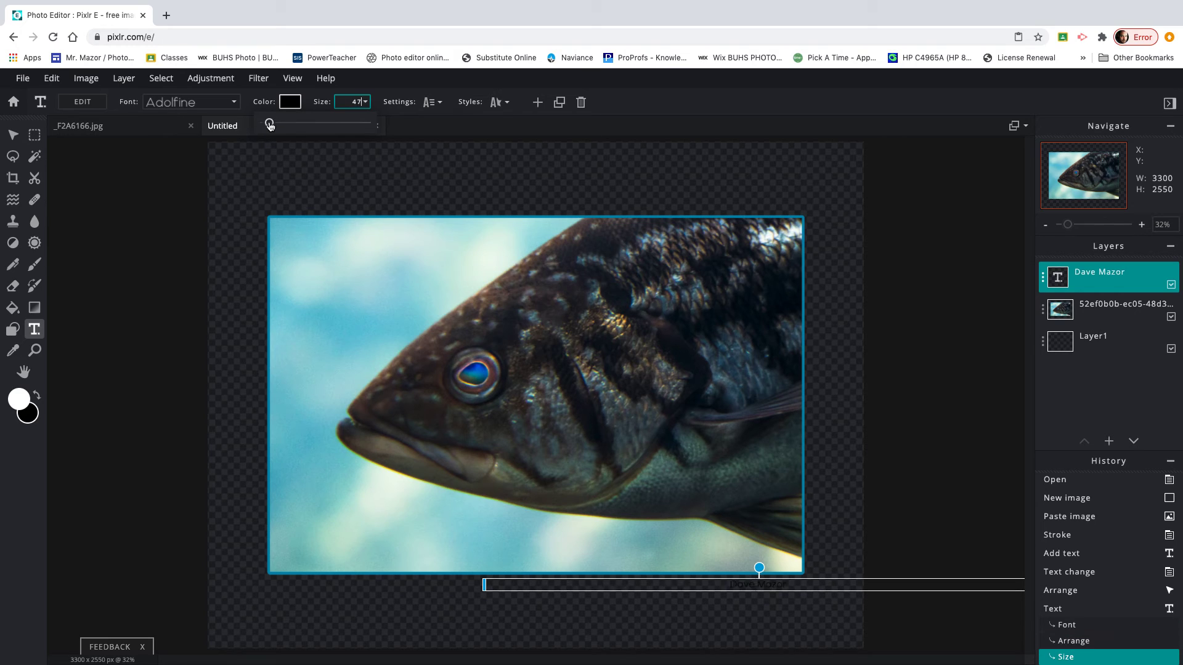
left_click(12, 134)
left_click_drag(818, 585, 834, 584)
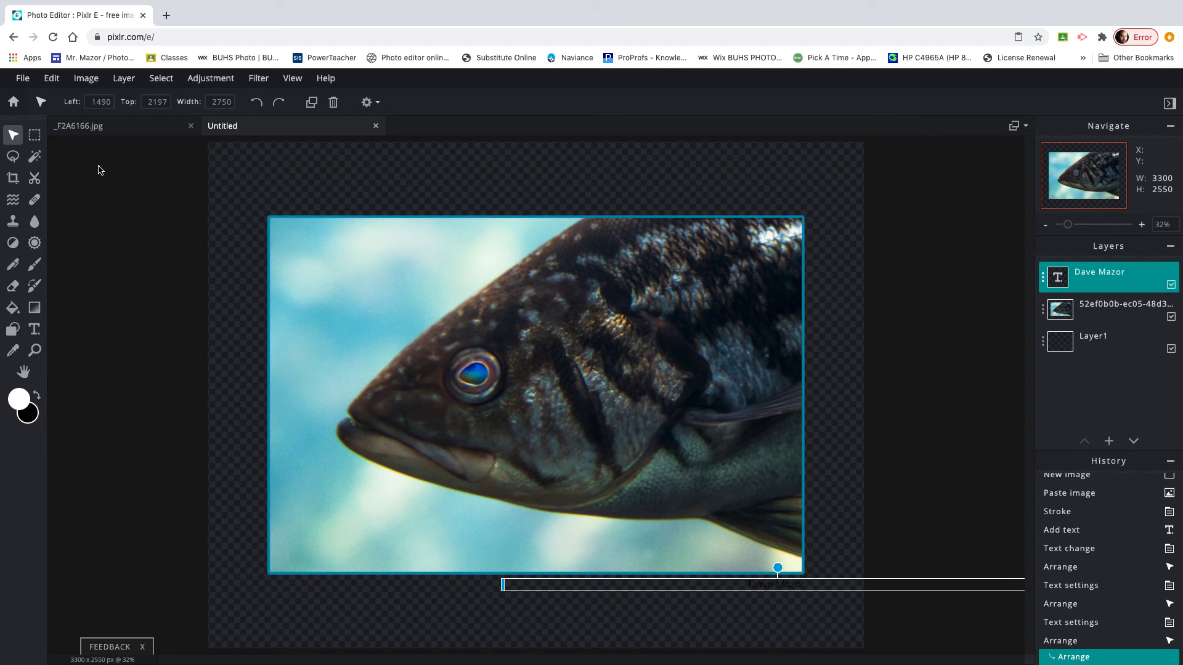
Download the image as a 100% quality JPG, Untitled (4).jpg, and close the confirmation.
left_click(22, 79)
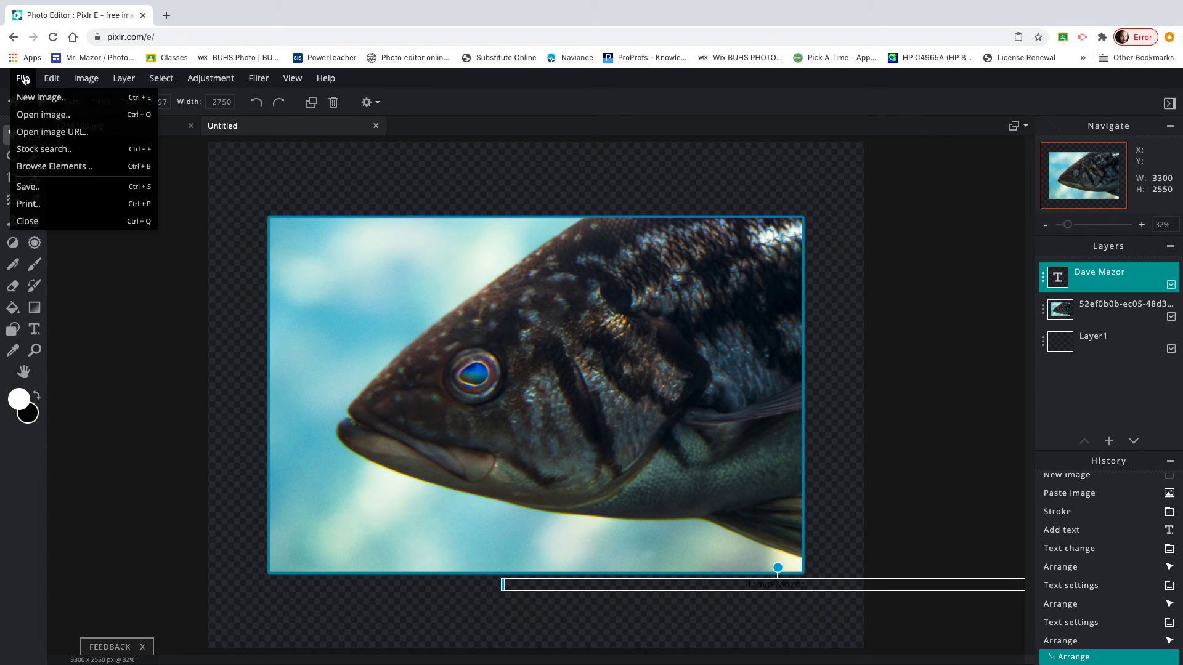
left_click(41, 188)
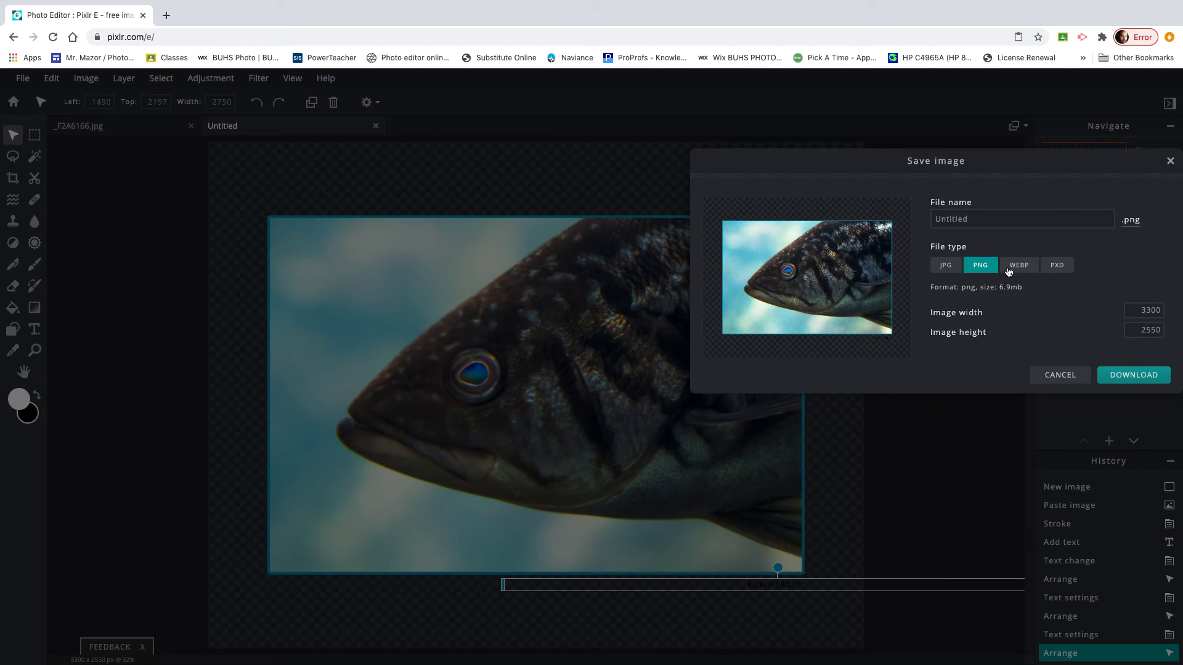
left_click(944, 266)
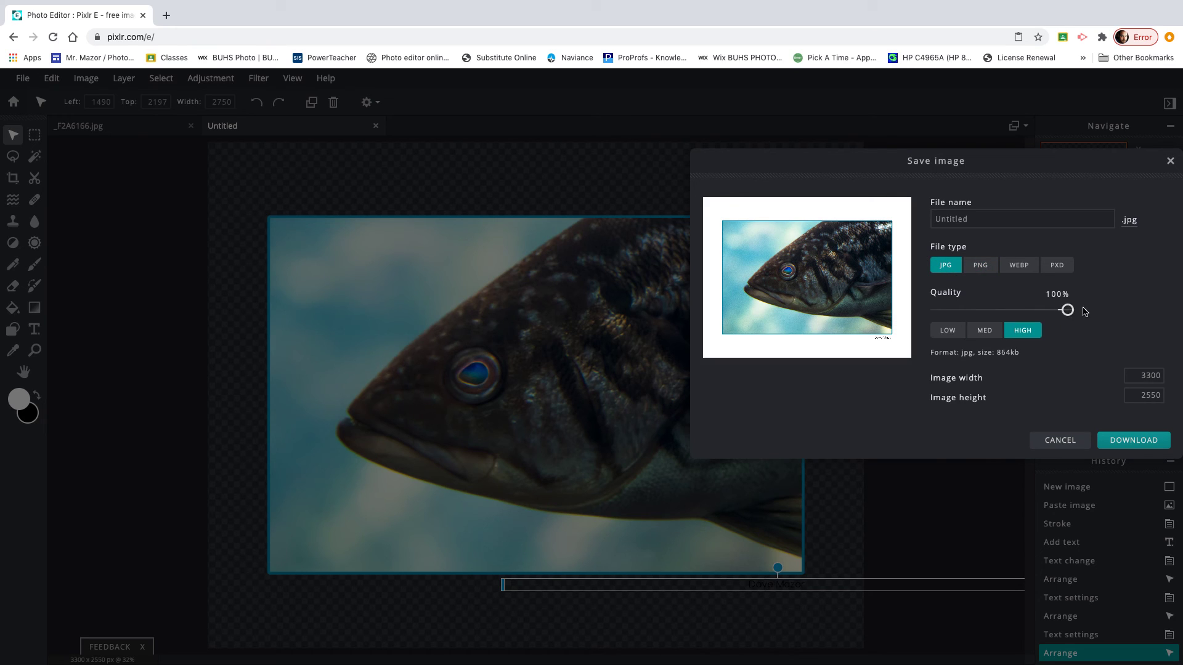
left_click(1156, 441)
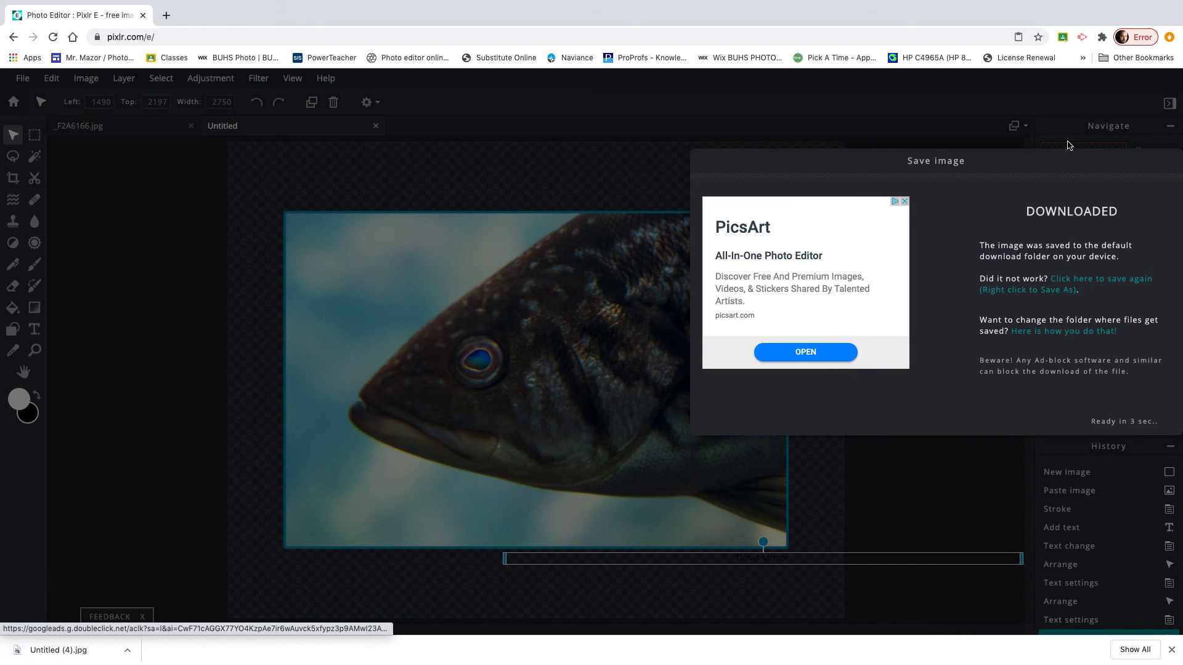
left_click_drag(1100, 163, 1040, 178)
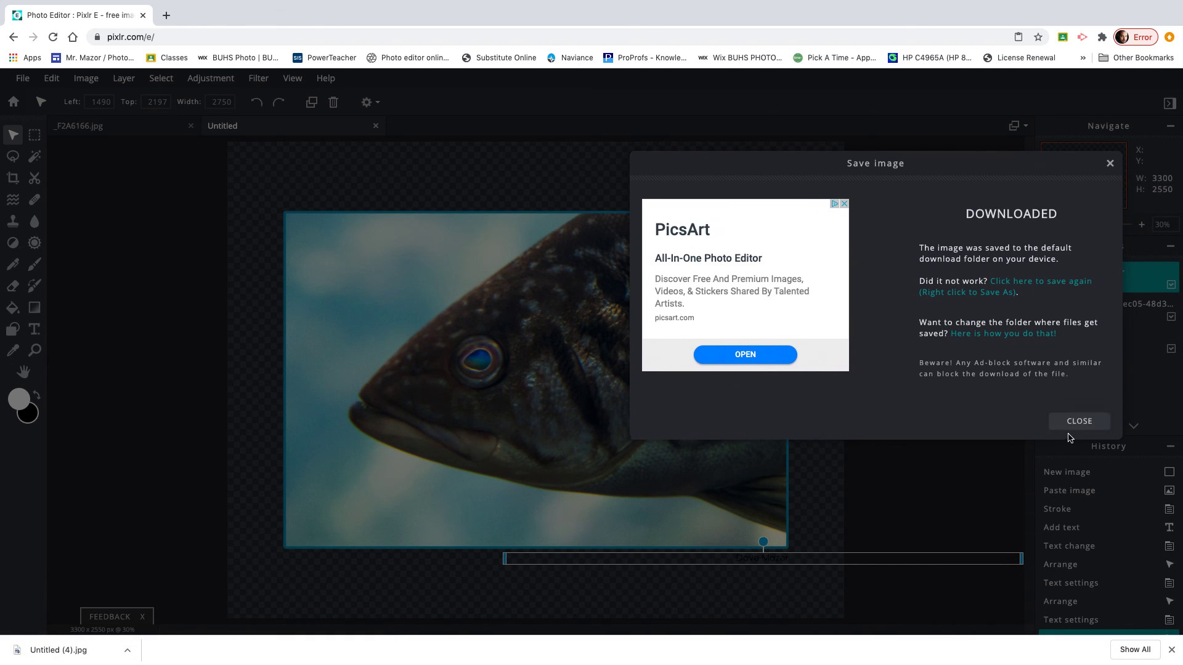
left_click(1078, 424)
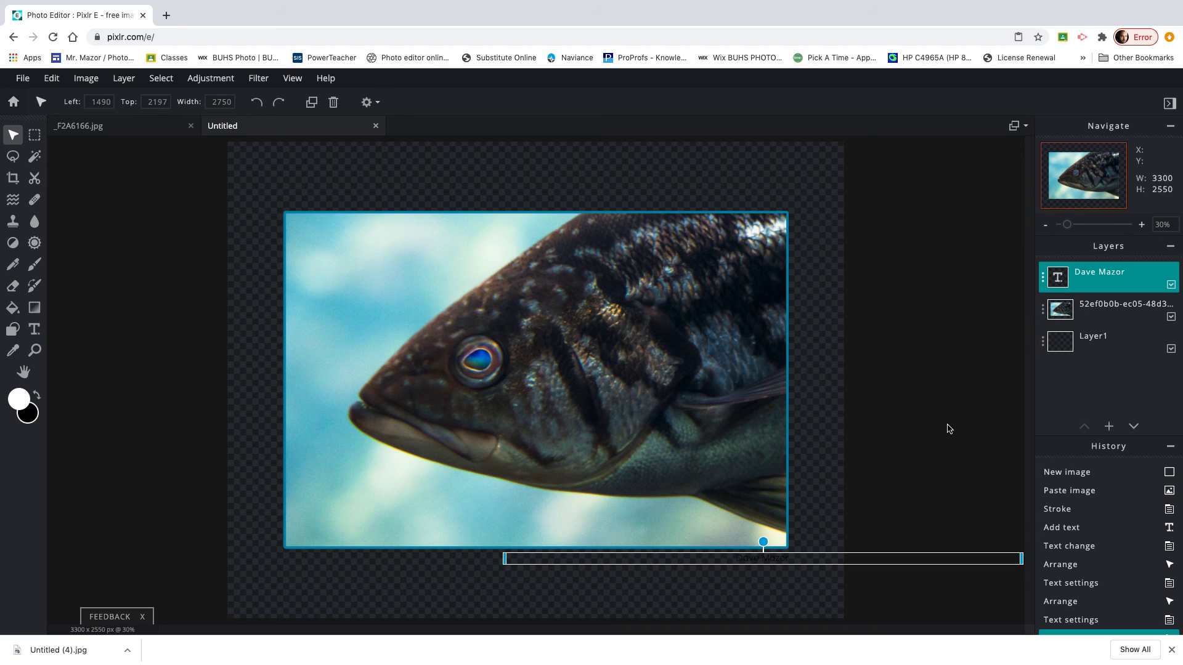